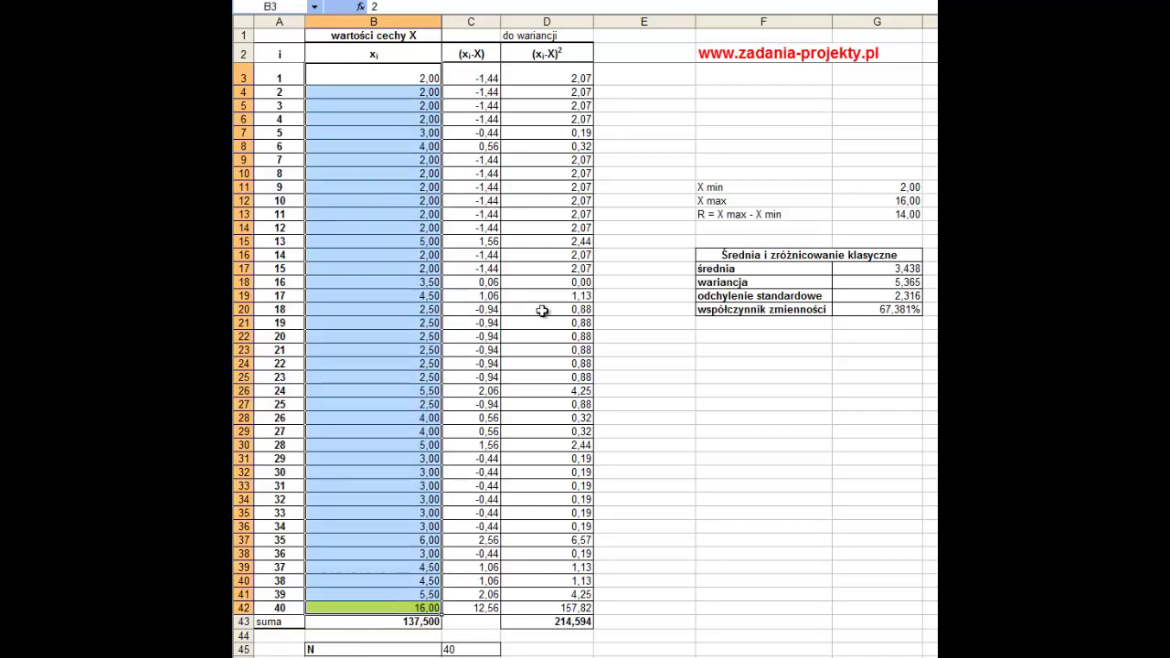
Step: Review the range label in F13 and the data values in B3:B42, including the highlighted cell B42
left_click(763, 214)
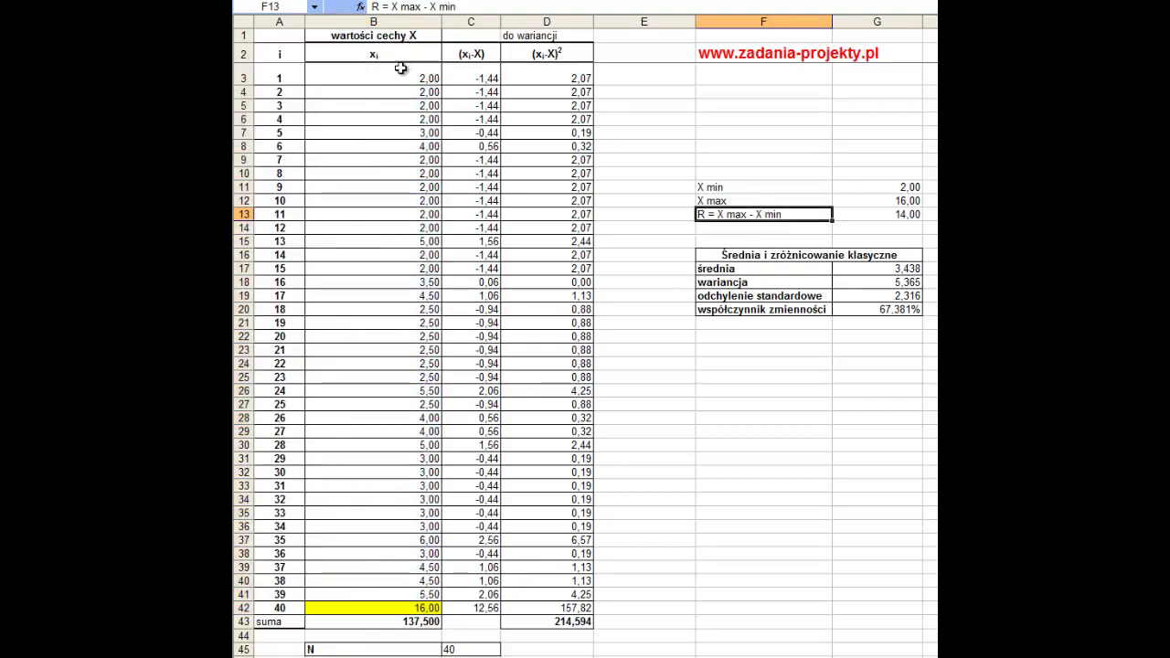
left_click_drag(285, 74, 356, 83)
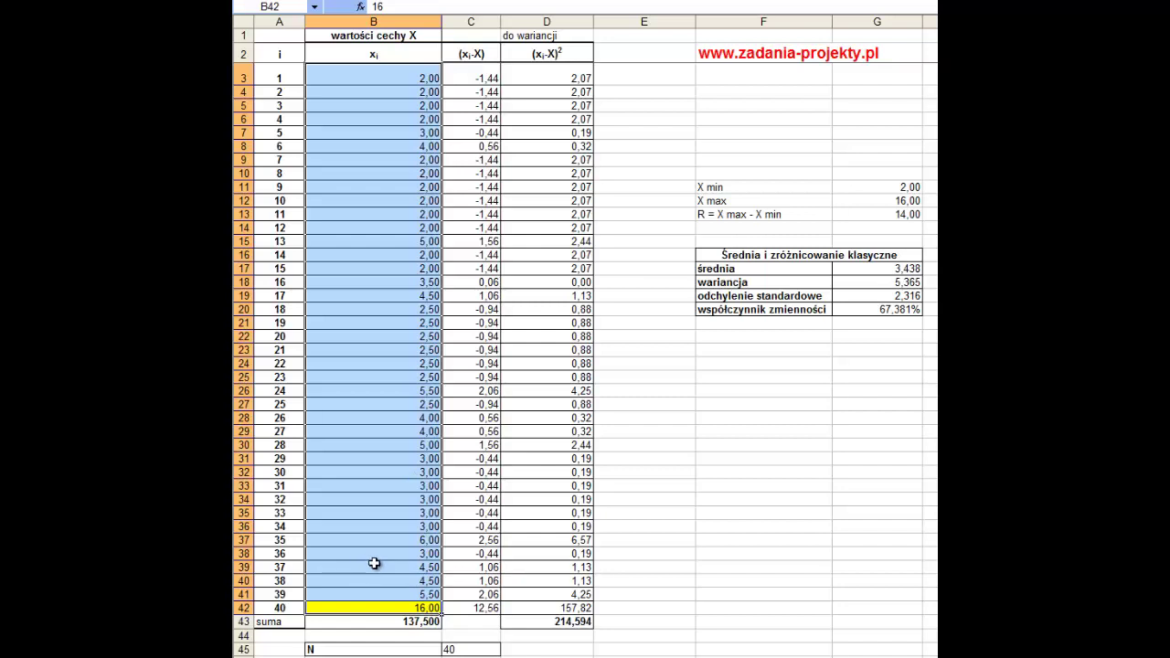
left_click(406, 607)
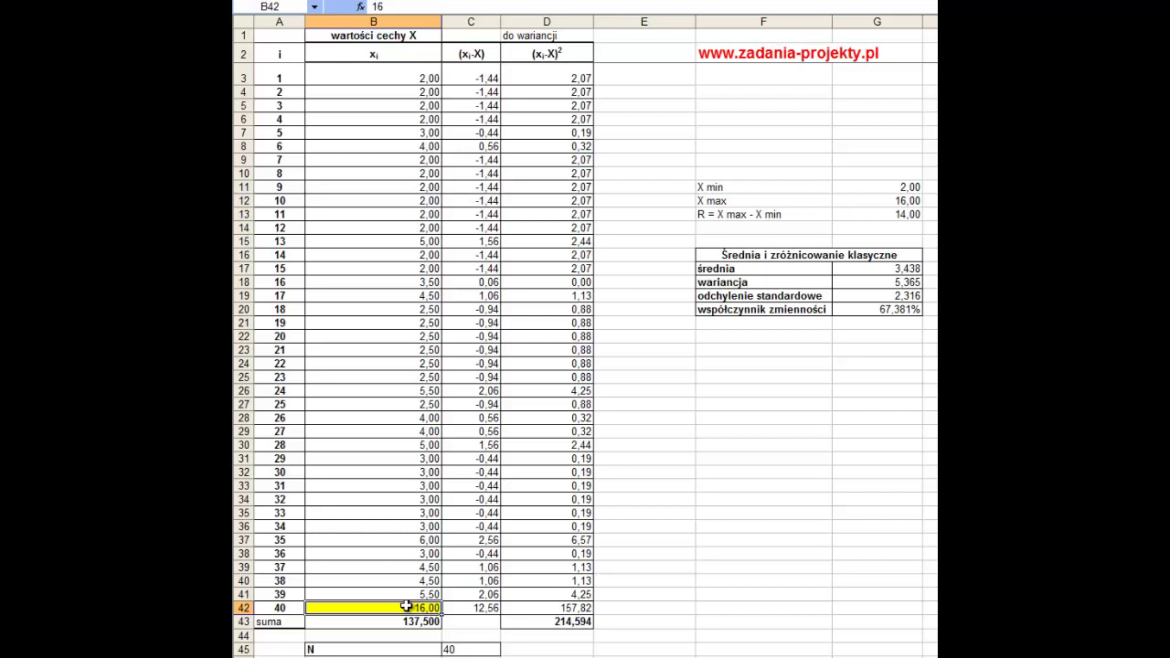
left_click_drag(406, 607, 423, 77)
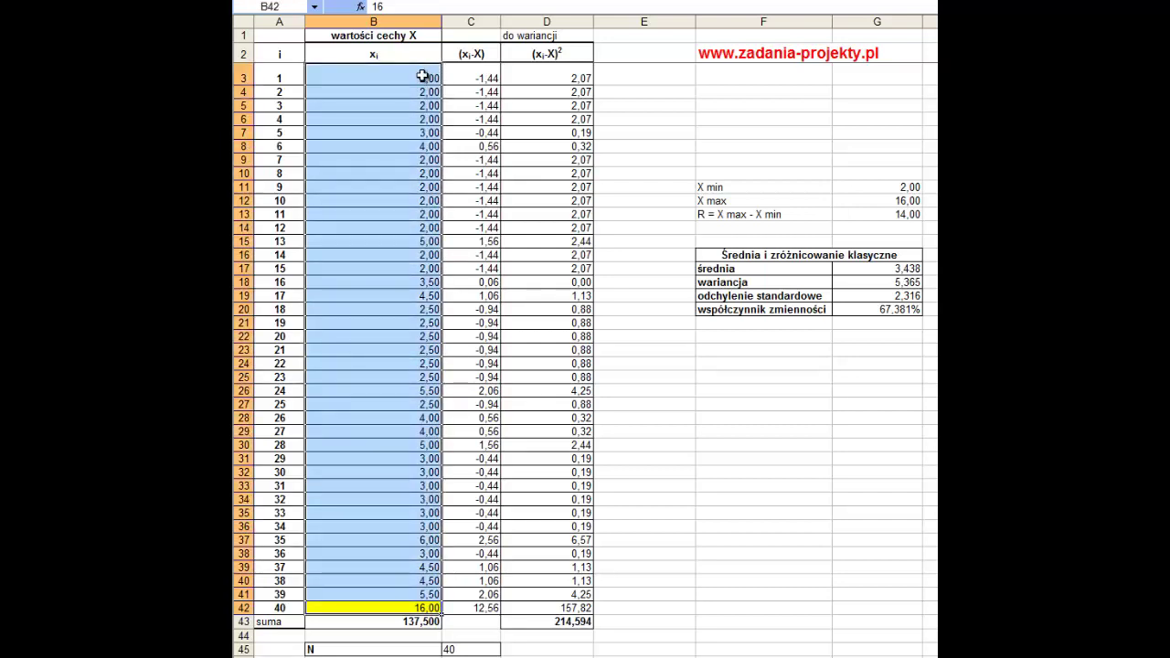
left_click(774, 213)
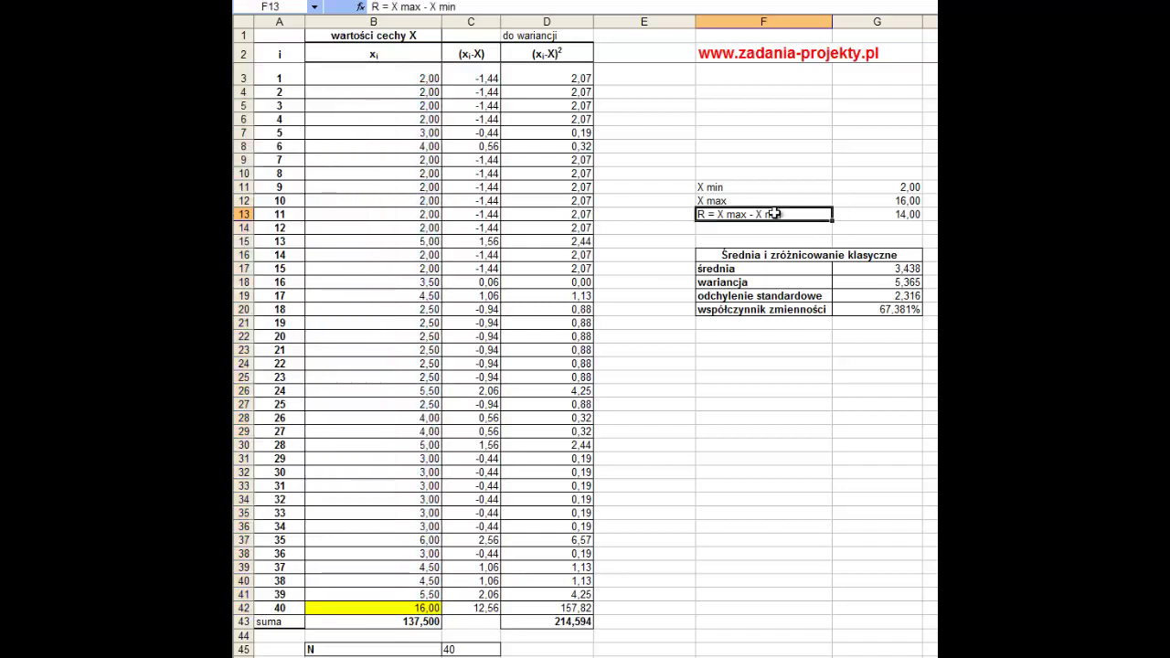
Step: Inspect the X min formula in G11 and the source values in B3:B42 that it refers to
left_click(855, 184)
double_click(855, 184)
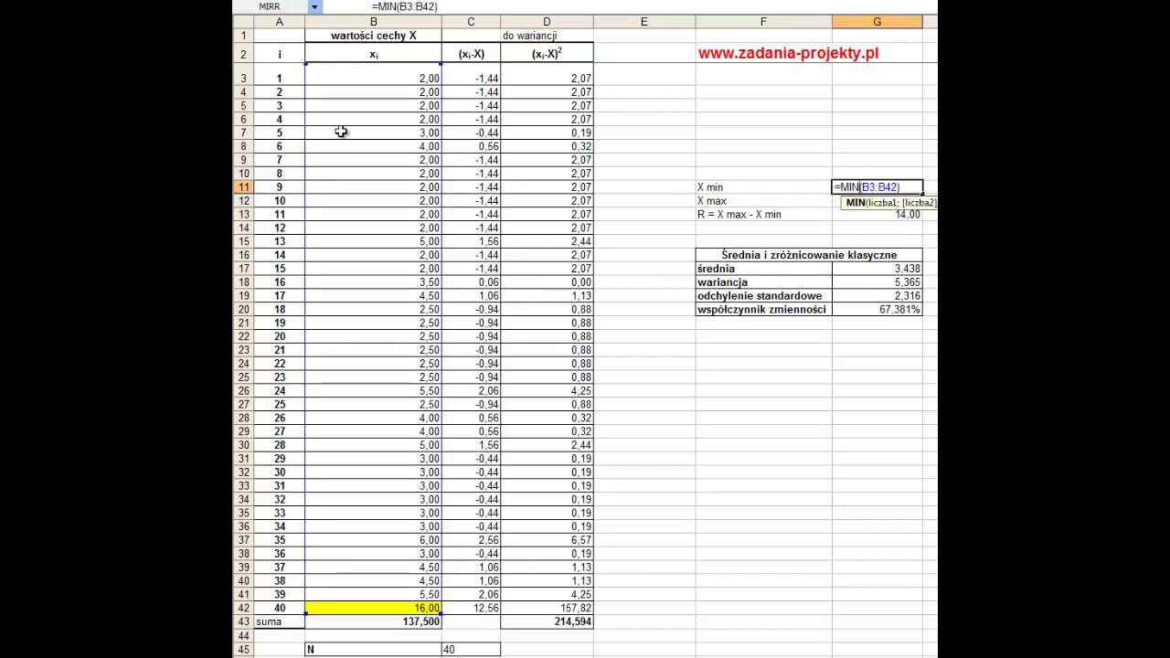
key("Escape")
left_click_drag(350, 78, 430, 607)
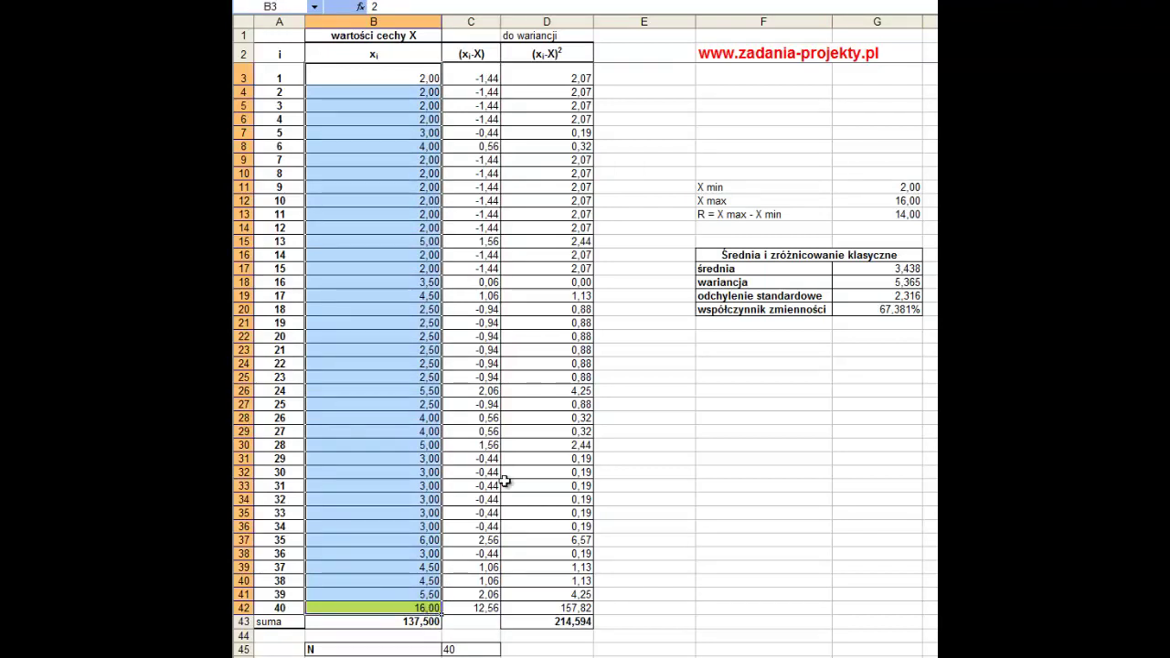
double_click(839, 187)
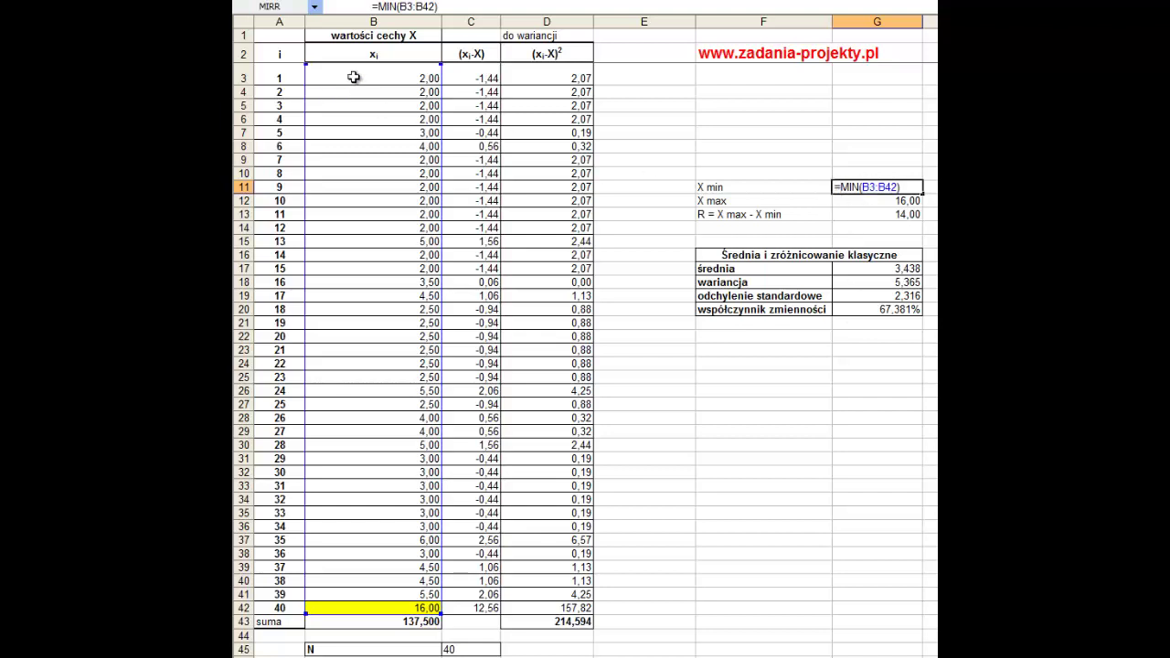
key("ctrl+Return")
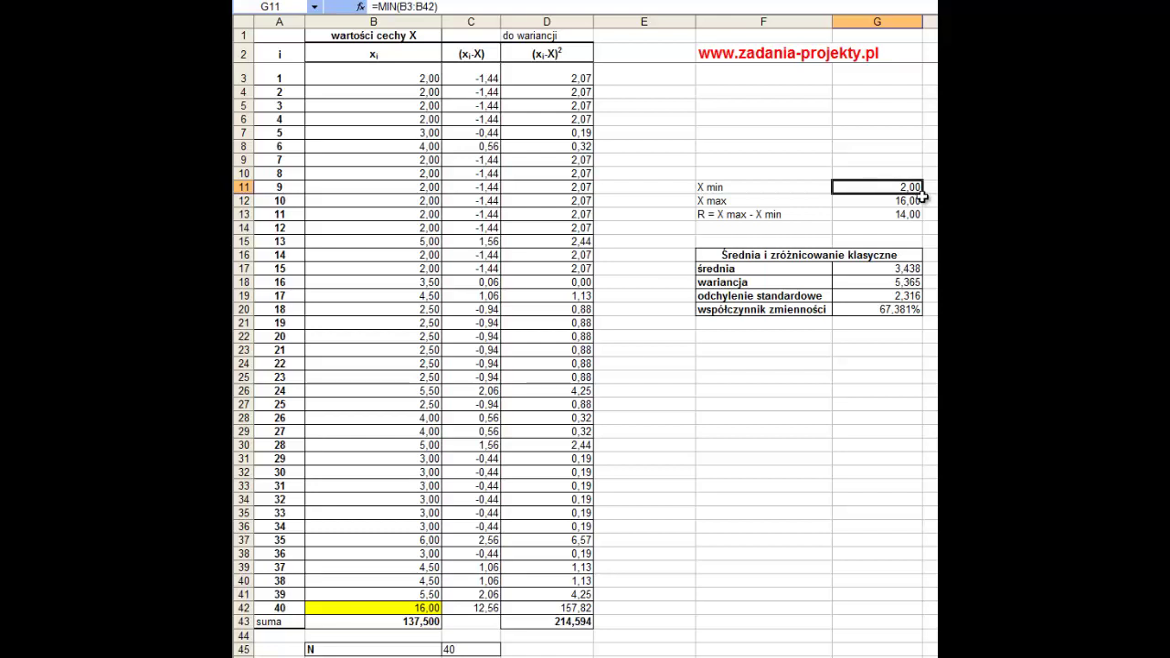
Step: Inspect the X max formula in G12 against the source values in column B and the highlighted cell B42
left_click(750, 200)
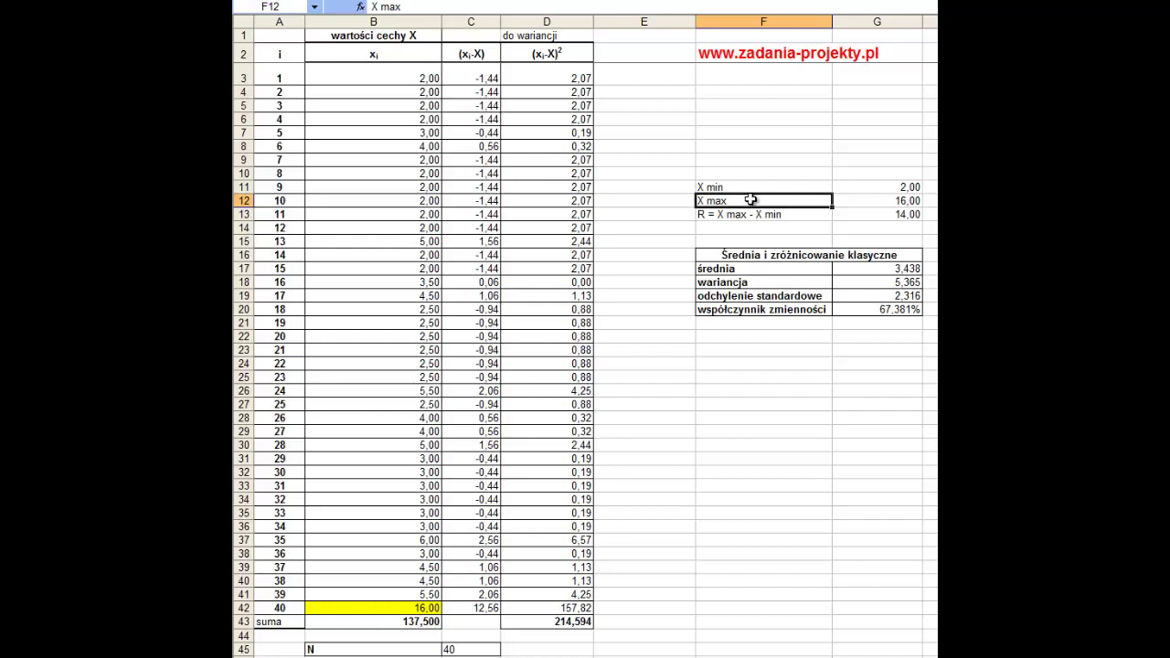
left_click_drag(373, 92, 382, 607)
left_click(383, 607)
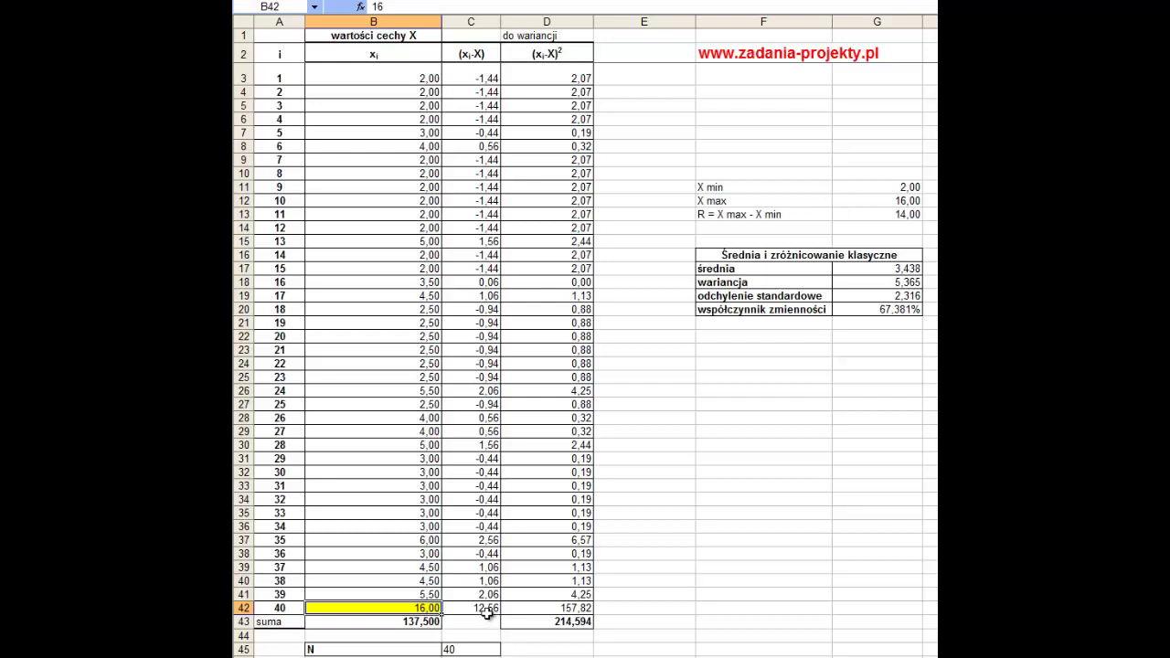
double_click(914, 200)
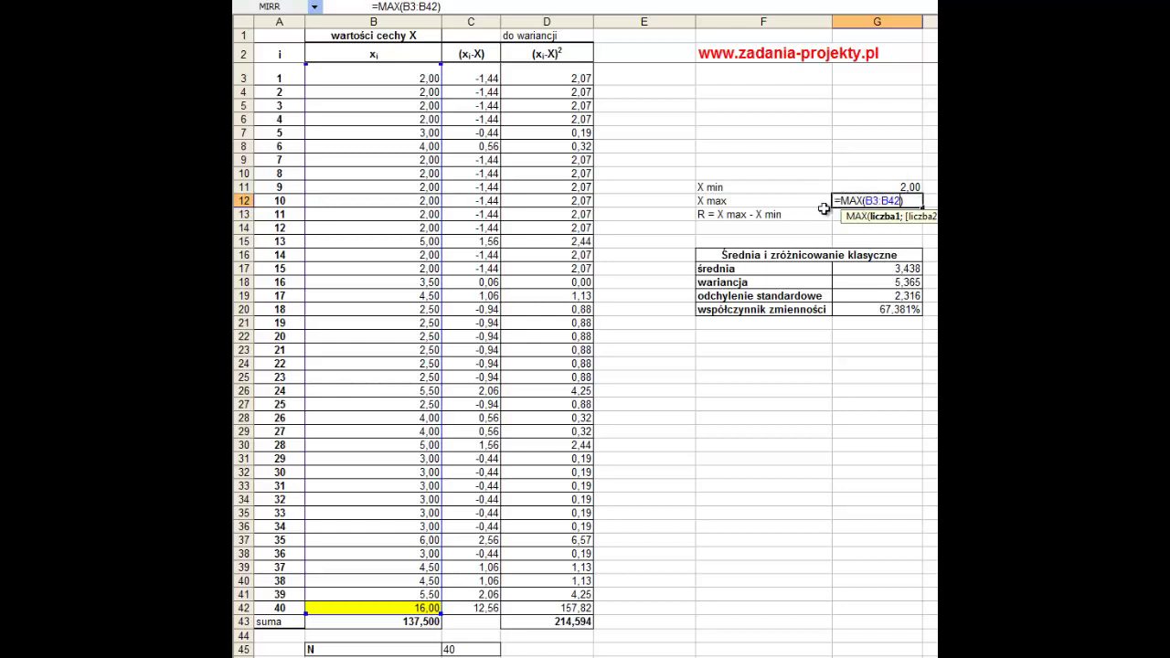
key("Escape")
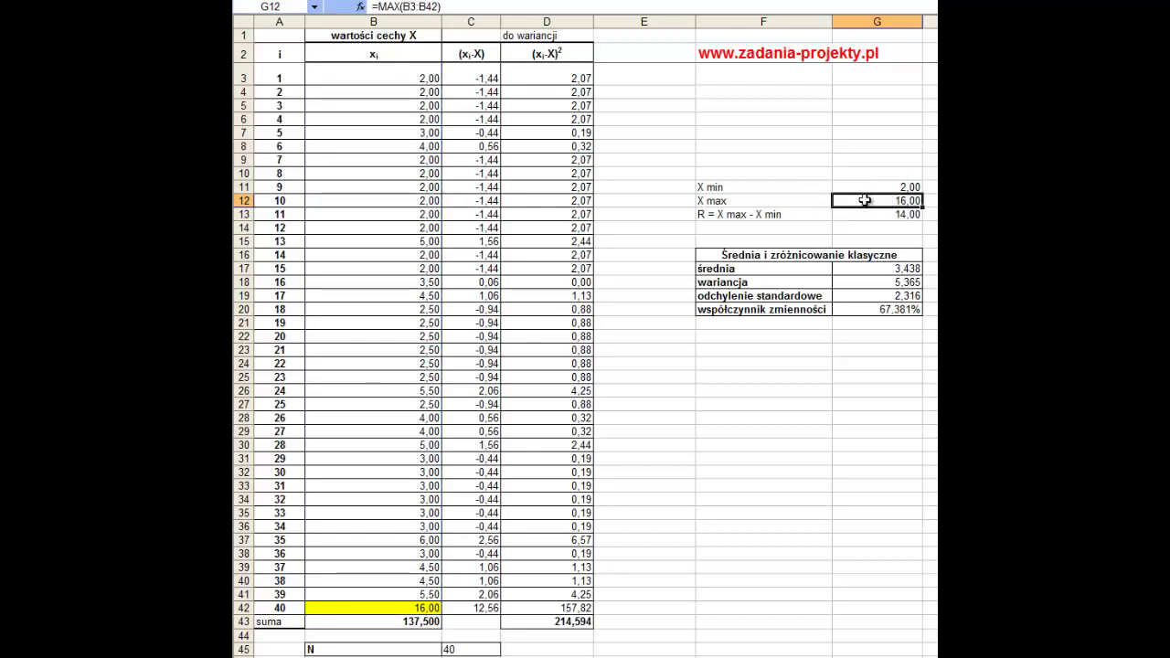
Step: Compare the X min and X max cells with the range formula in G13
left_click(887, 183)
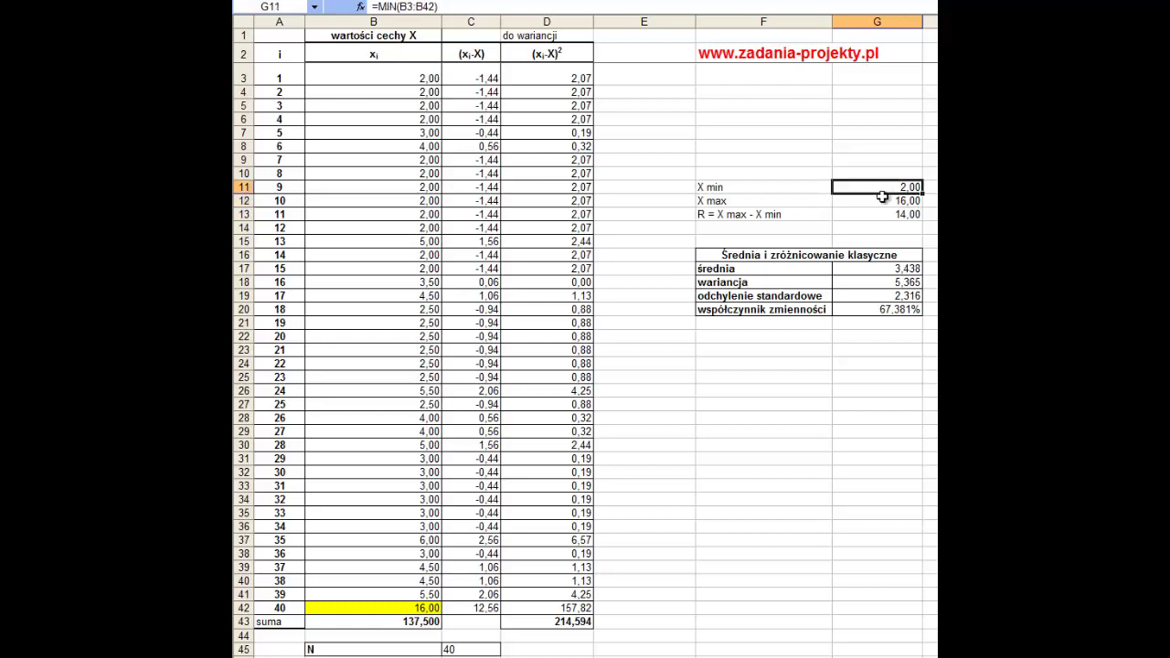
left_click(880, 200)
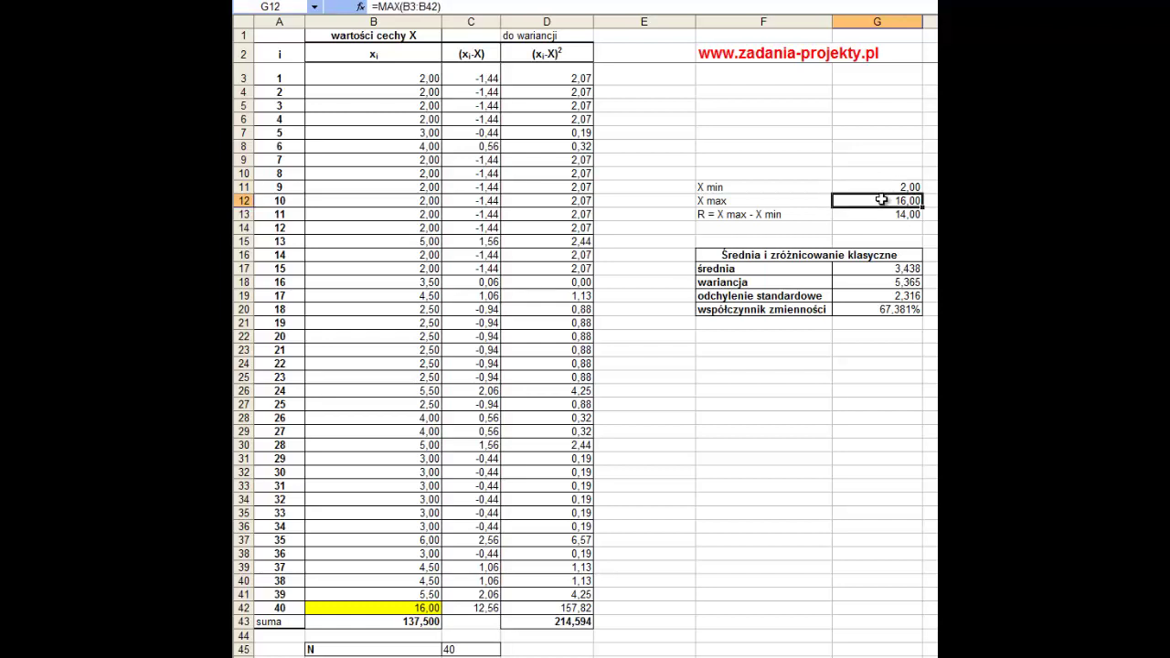
left_click(894, 183)
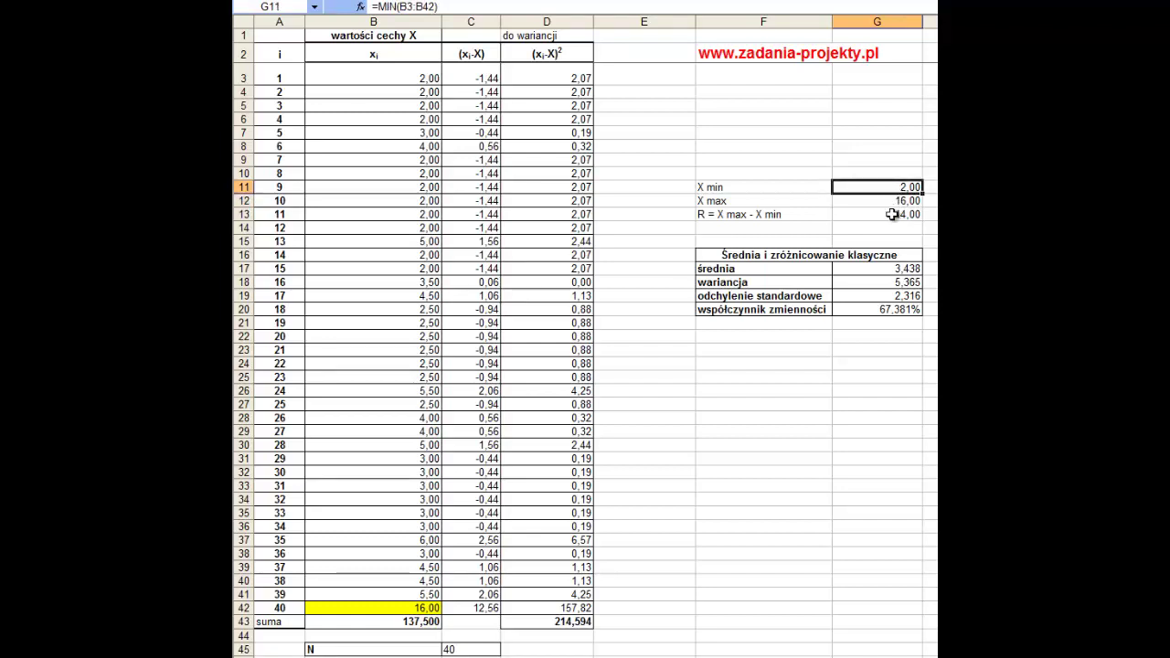
left_click(891, 214)
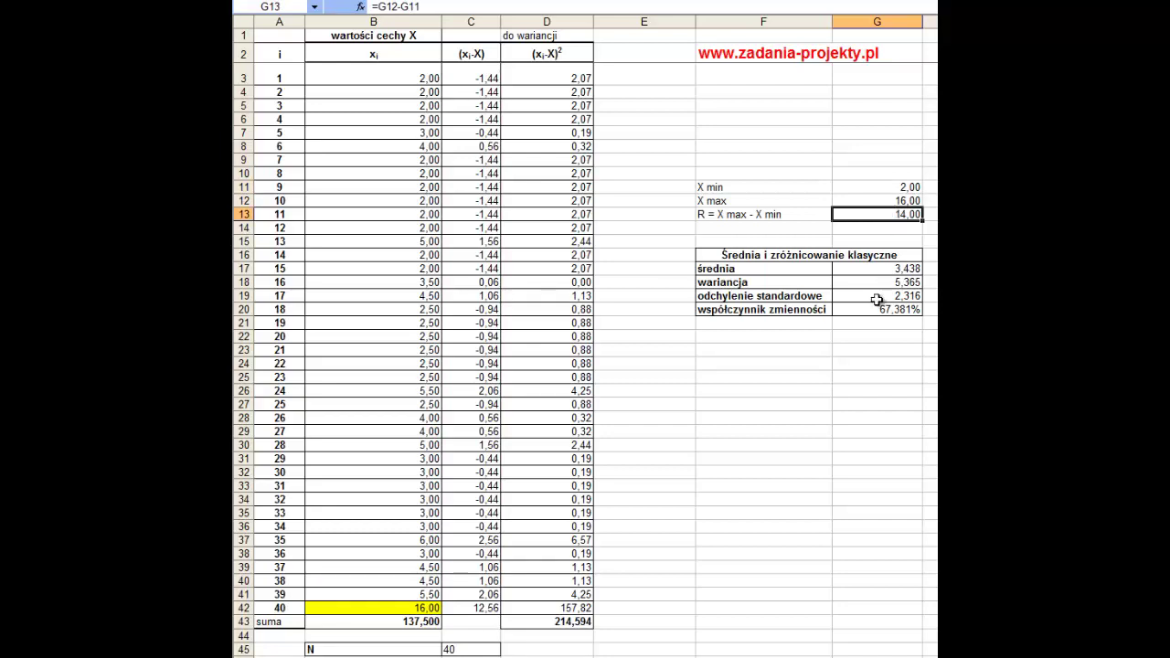
left_click(735, 217)
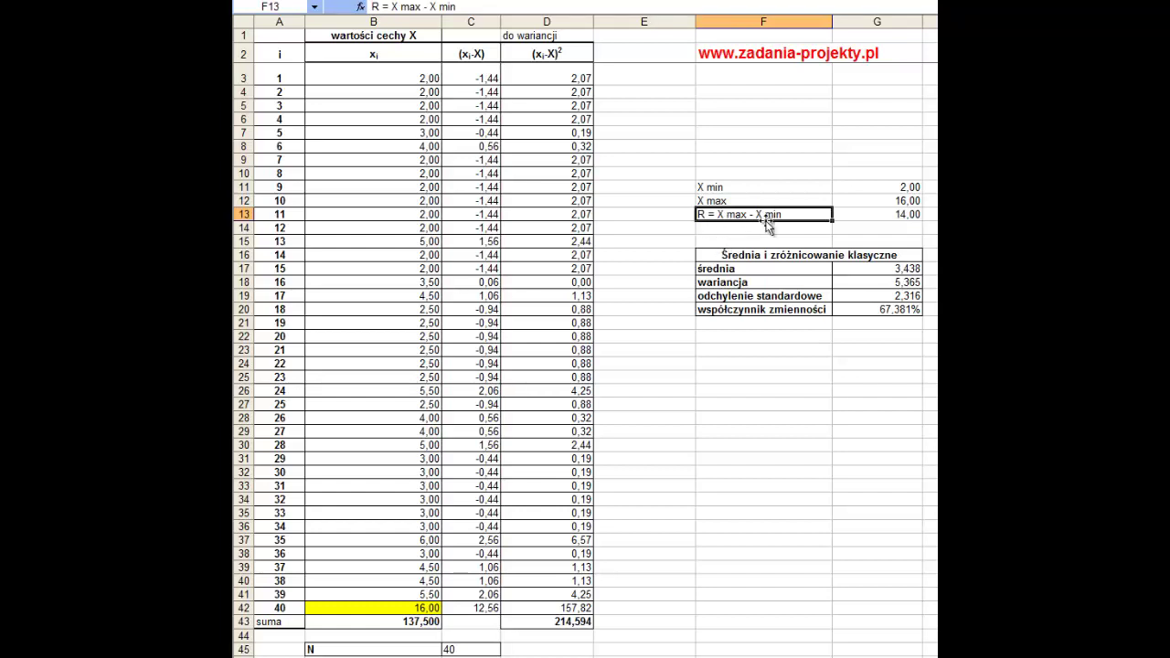
left_click(851, 219)
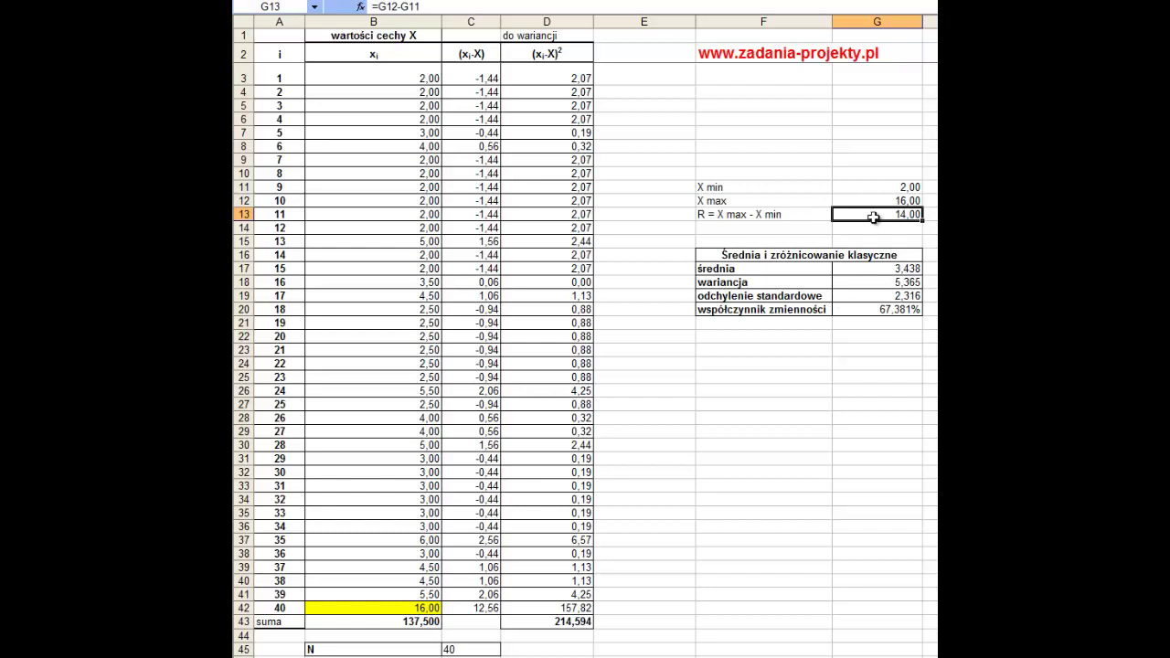
Step: Check the X min cell, the highlighted cell B42 and the coefficient of variation formula in G20
left_click(909, 187)
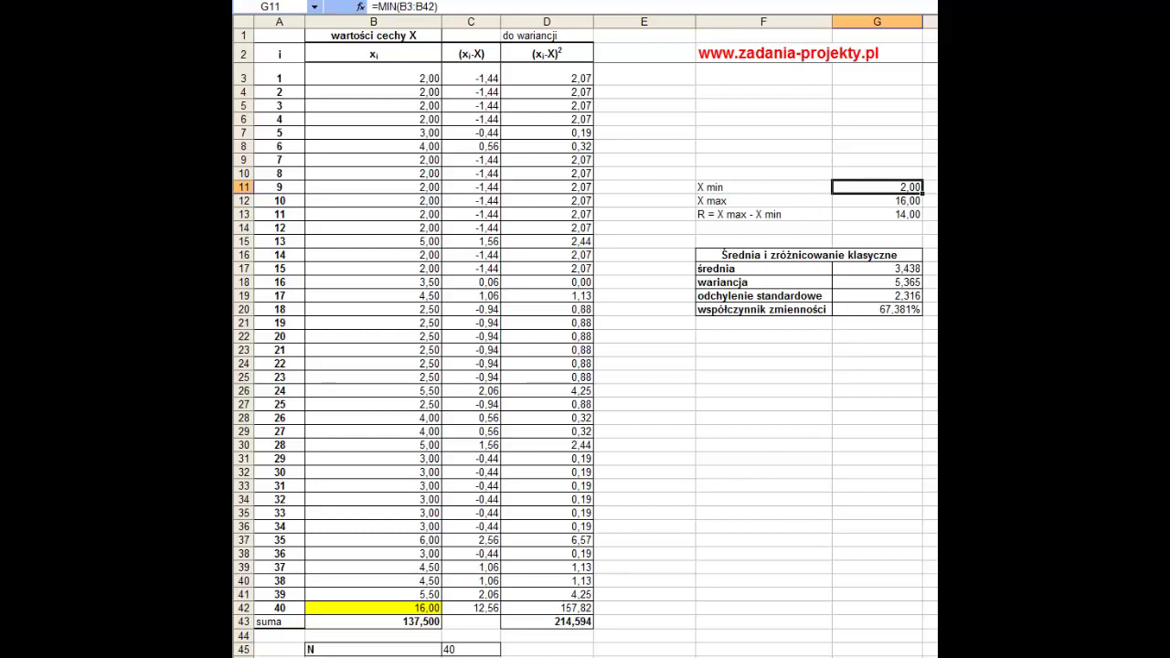
left_click(410, 608)
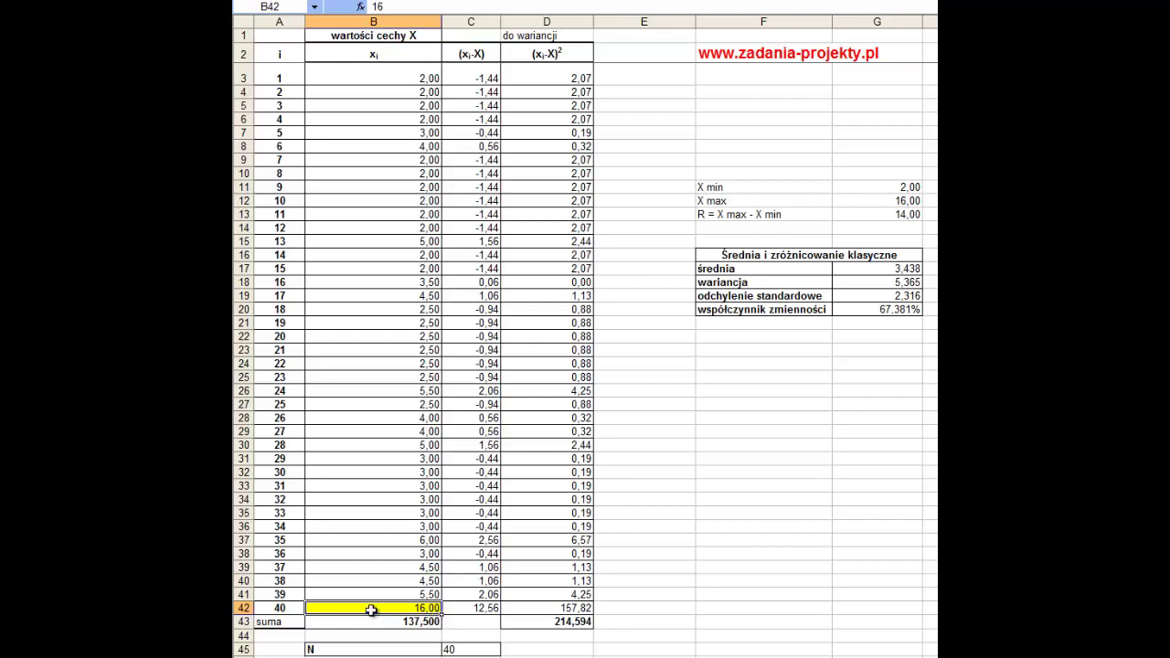
left_click(864, 310)
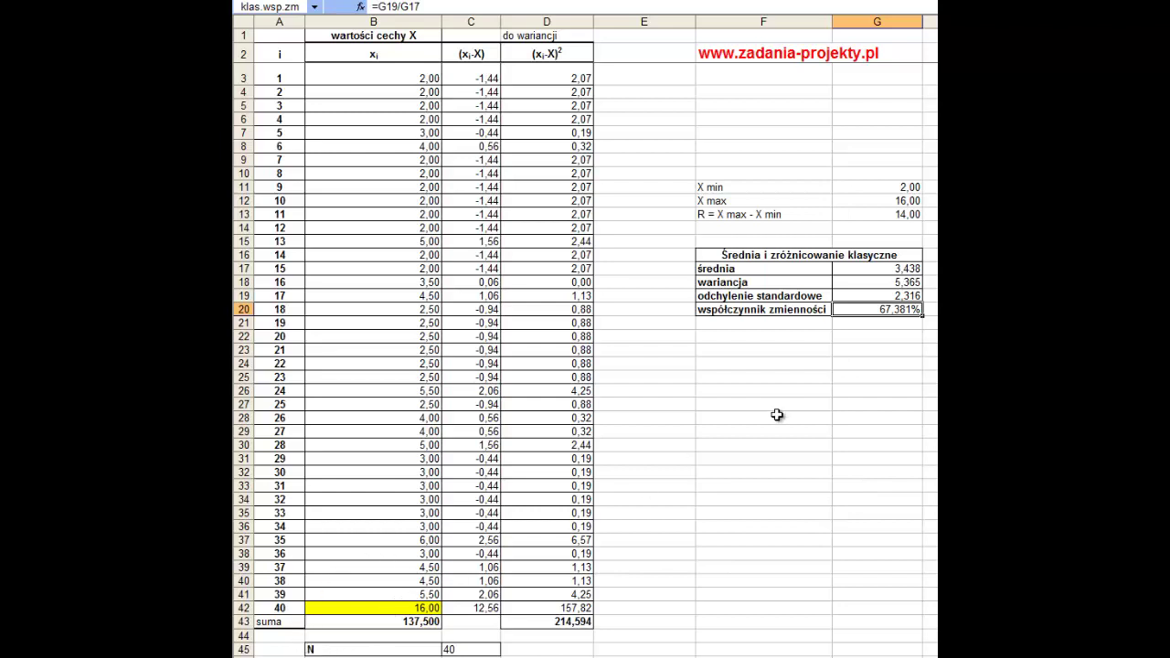
Step: Examine the mean formula in G17 and compare the values in B3:B6 and B10:B17 with the highlighted cell B42
double_click(880, 267)
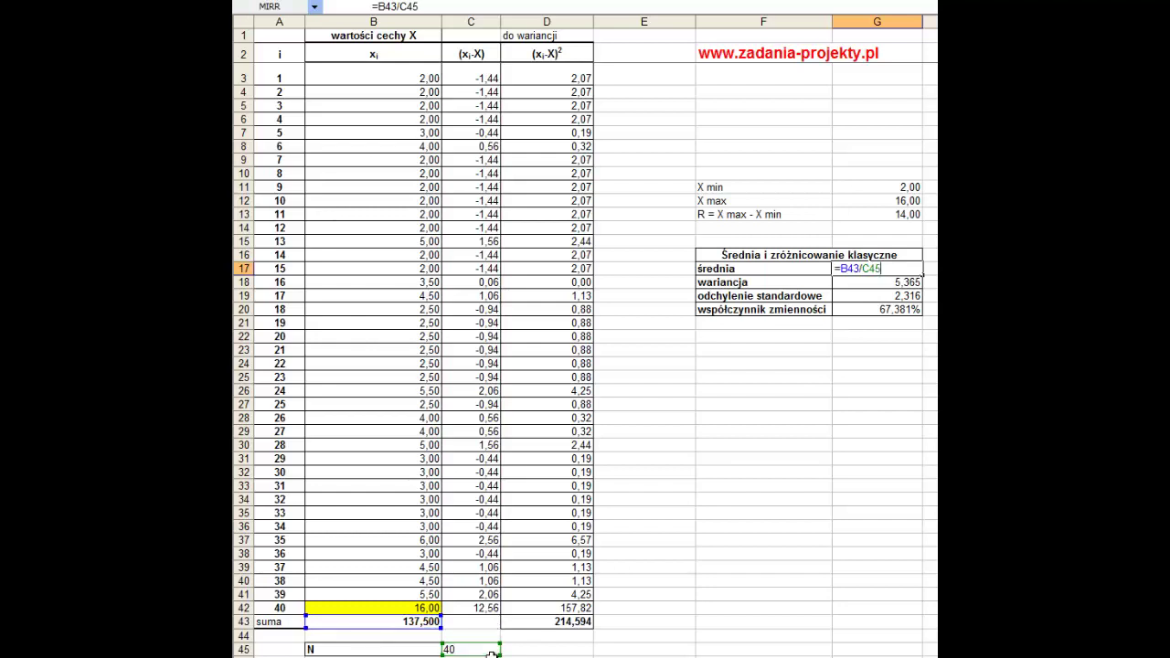
key("Escape")
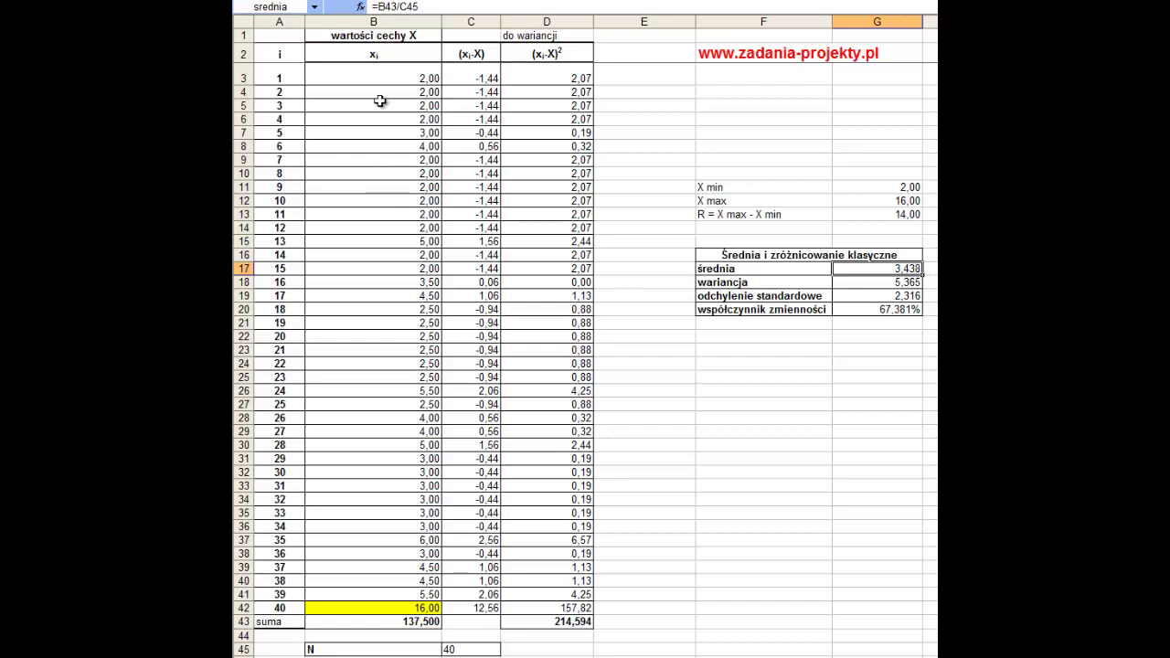
left_click_drag(394, 77, 417, 123)
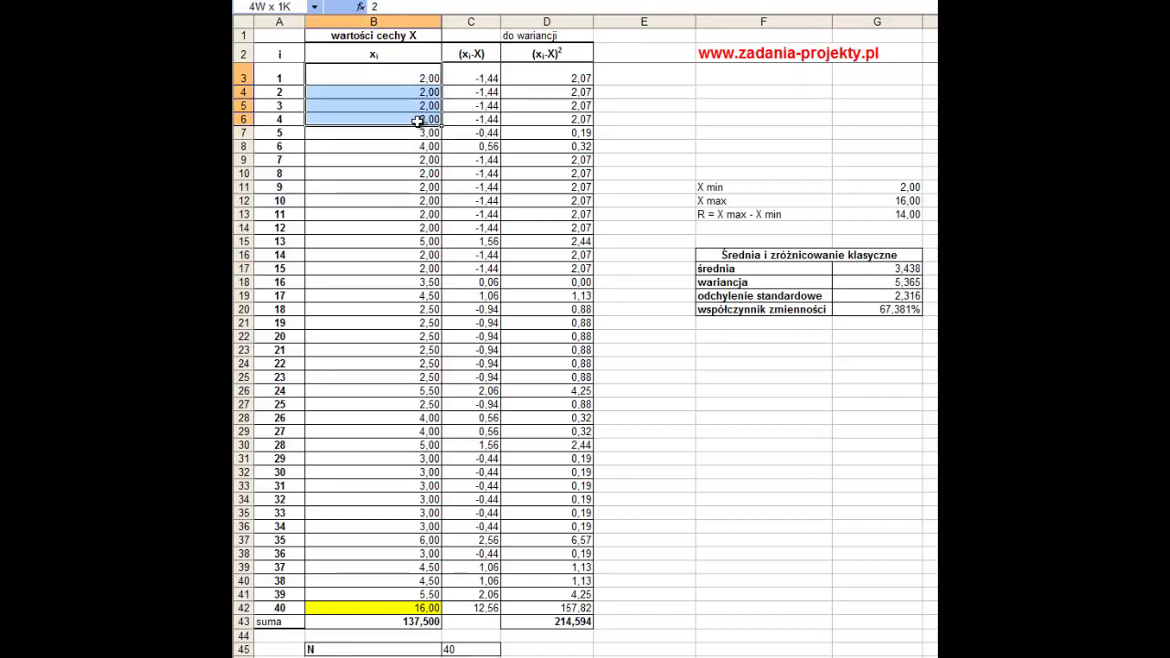
left_click_drag(416, 172, 414, 271)
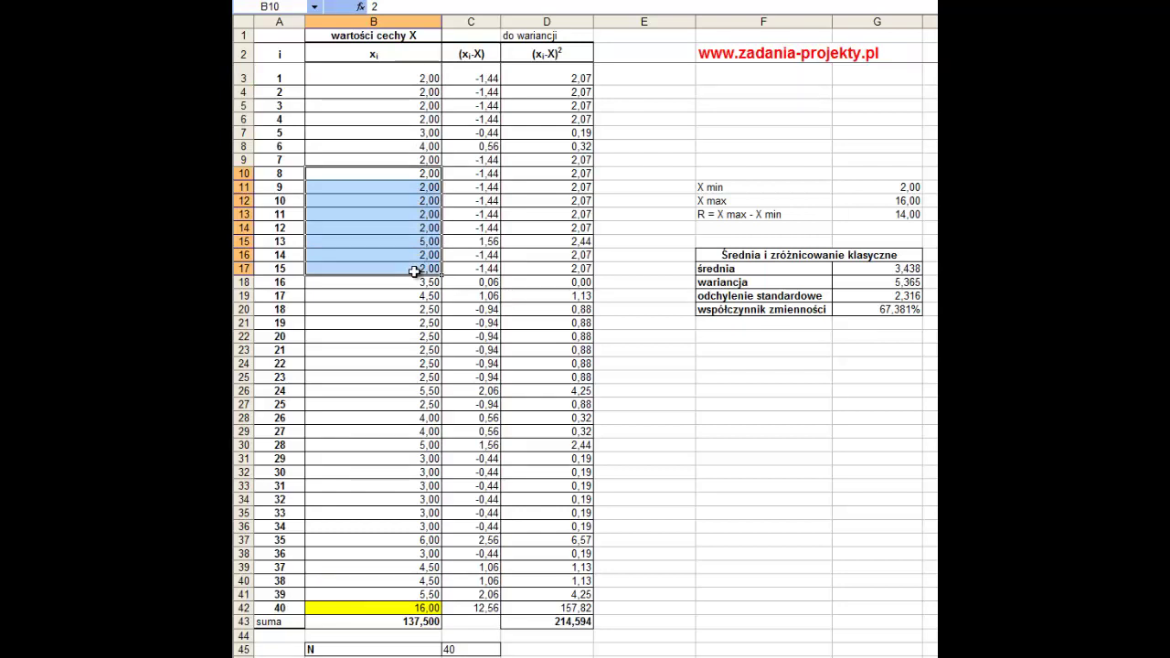
left_click(384, 610)
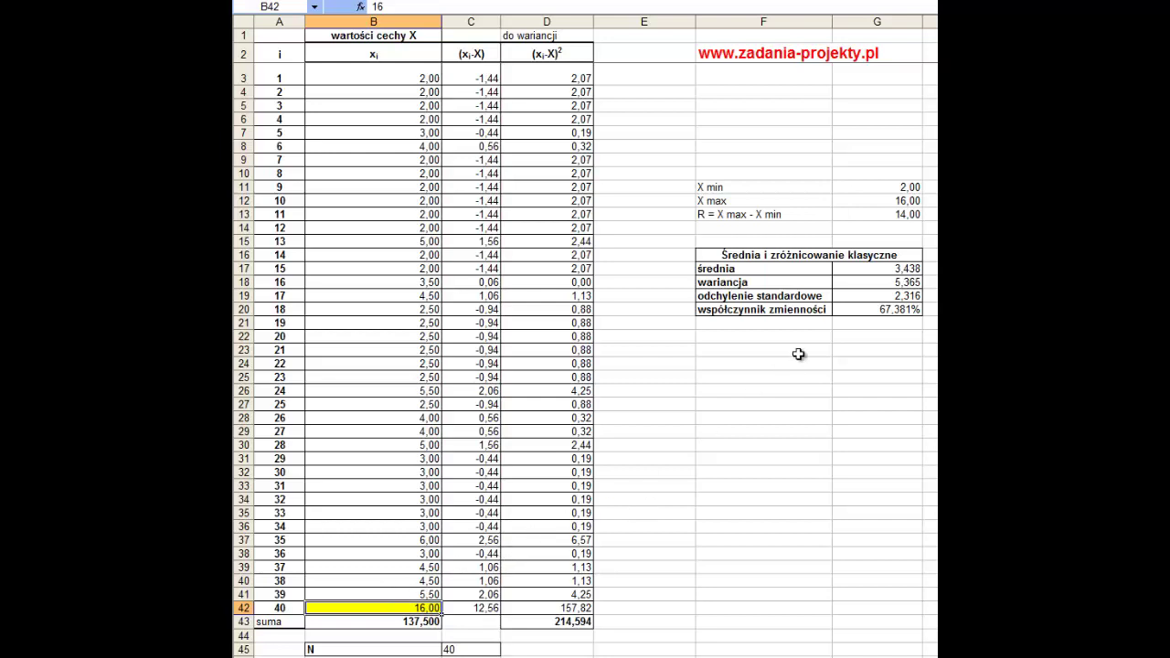
Step: Trace the standard deviation's inputs through the deviation, squared deviation and sum formulas in C3, D3 and D43
left_click(794, 296)
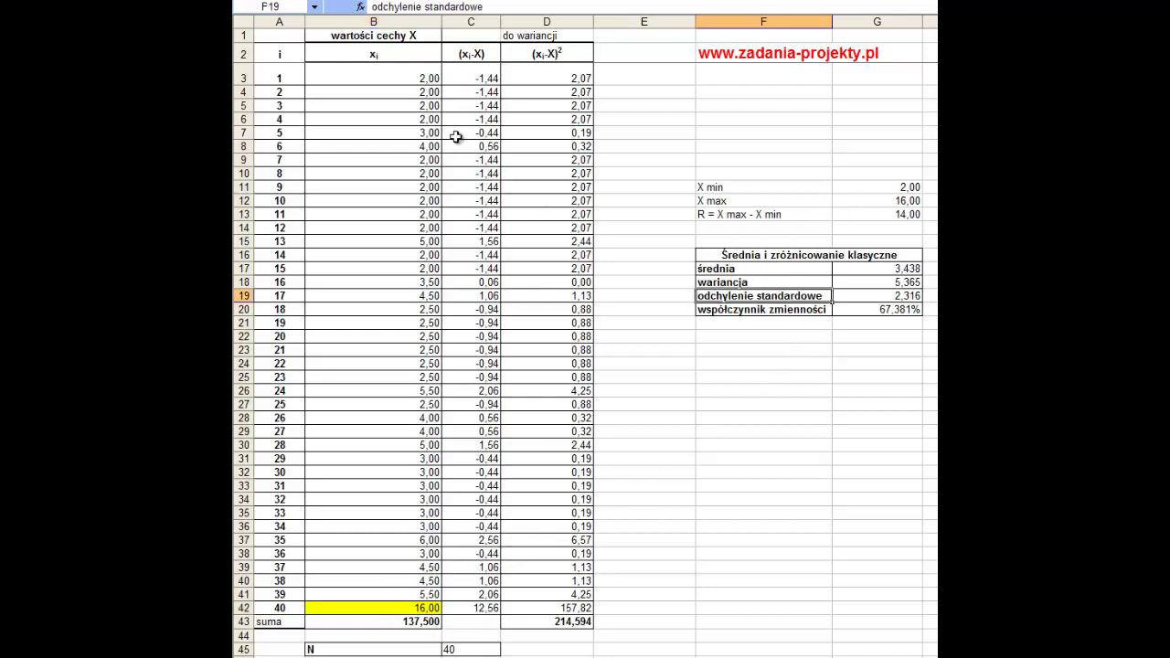
double_click(458, 78)
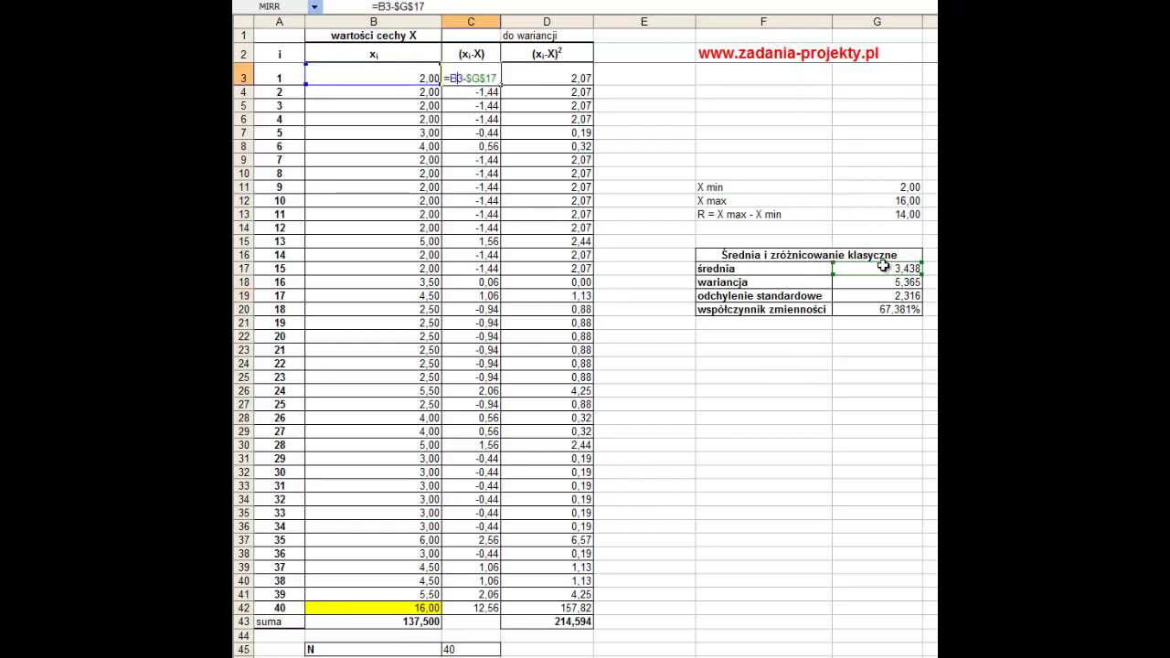
double_click(522, 77)
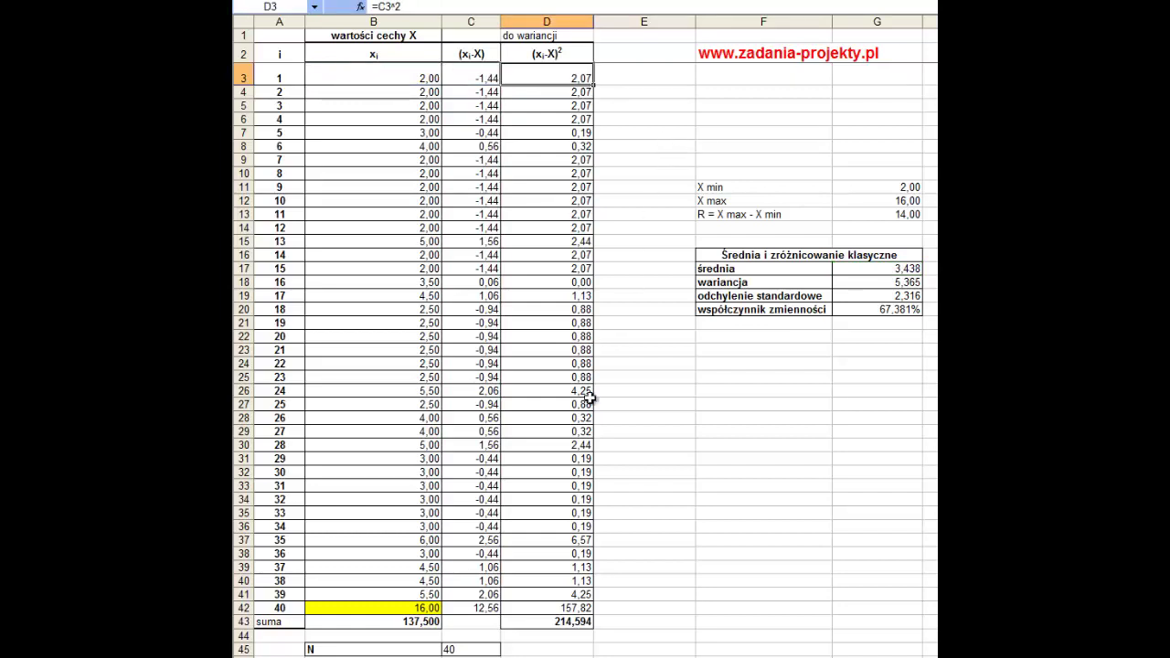
double_click(538, 622)
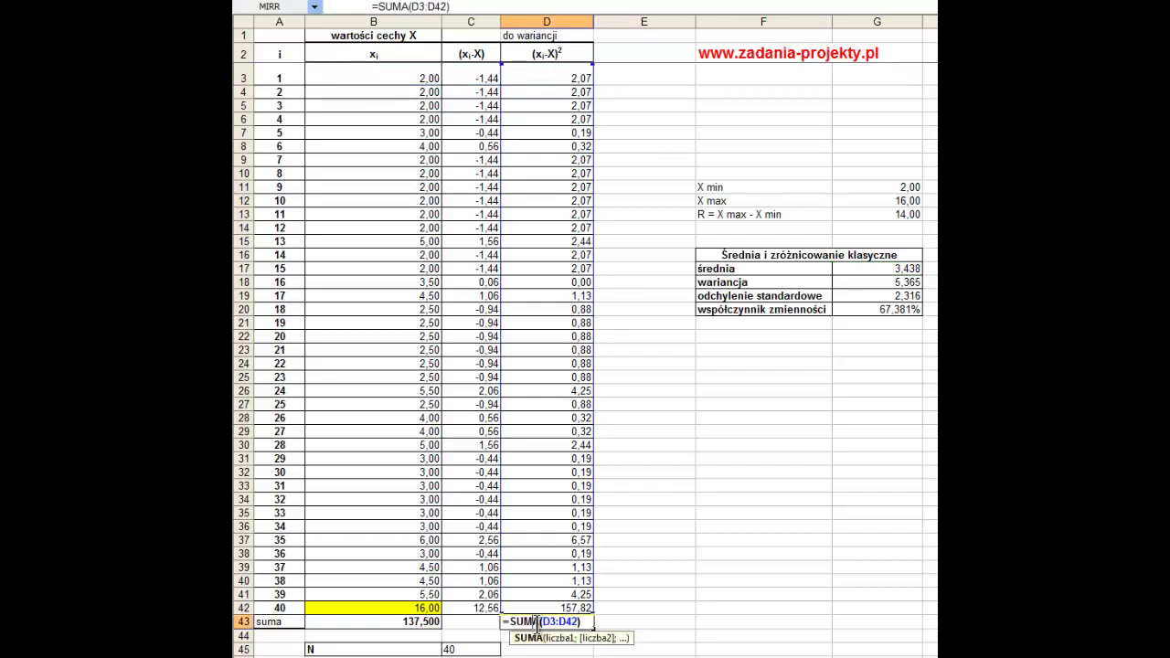
left_click(546, 623)
key("Escape")
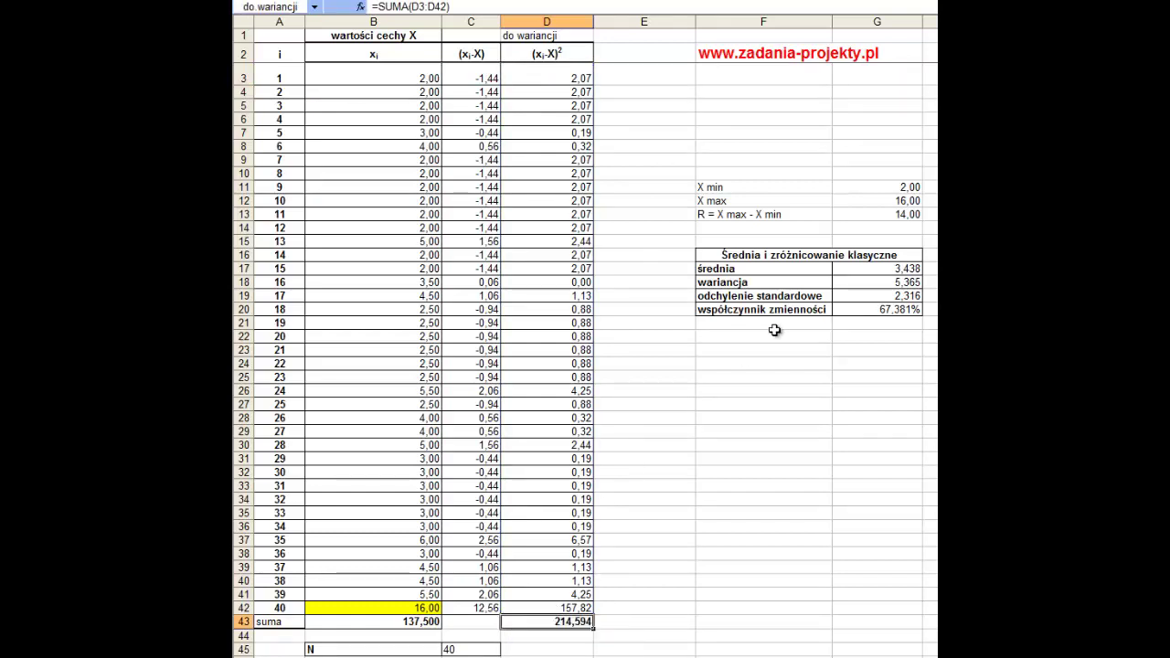
Step: Inspect the variance formula in G18 and the standard deviation formula in G19 together with the cells they refer to
left_click(843, 297)
double_click(843, 297)
key("Escape")
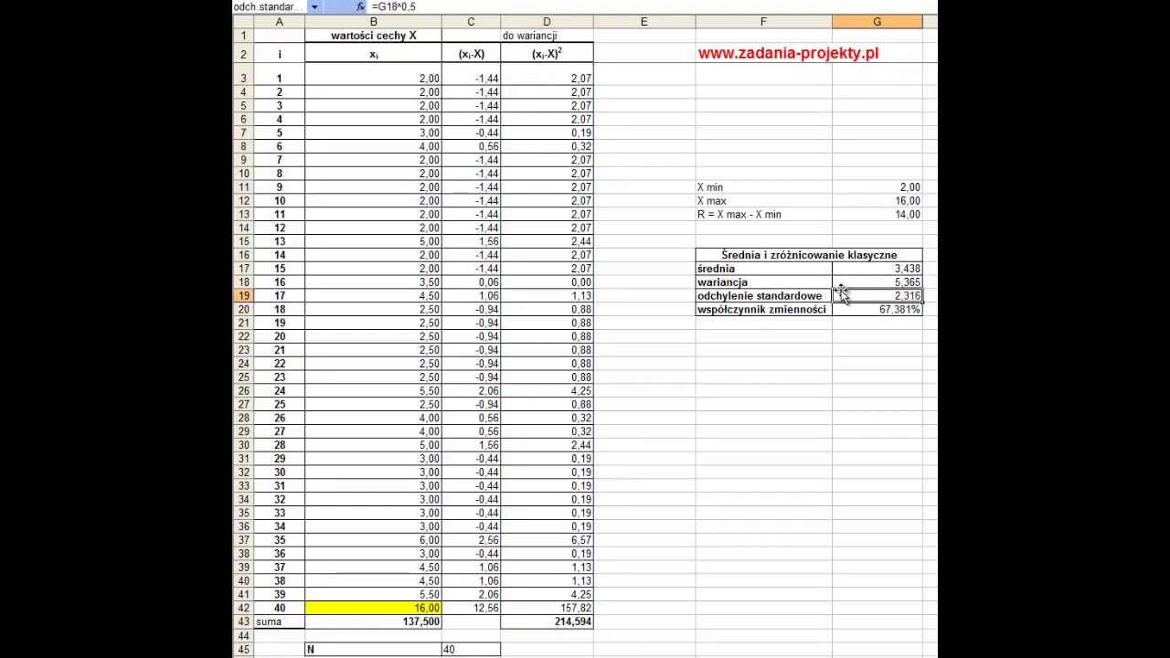
left_click(850, 282)
double_click(851, 281)
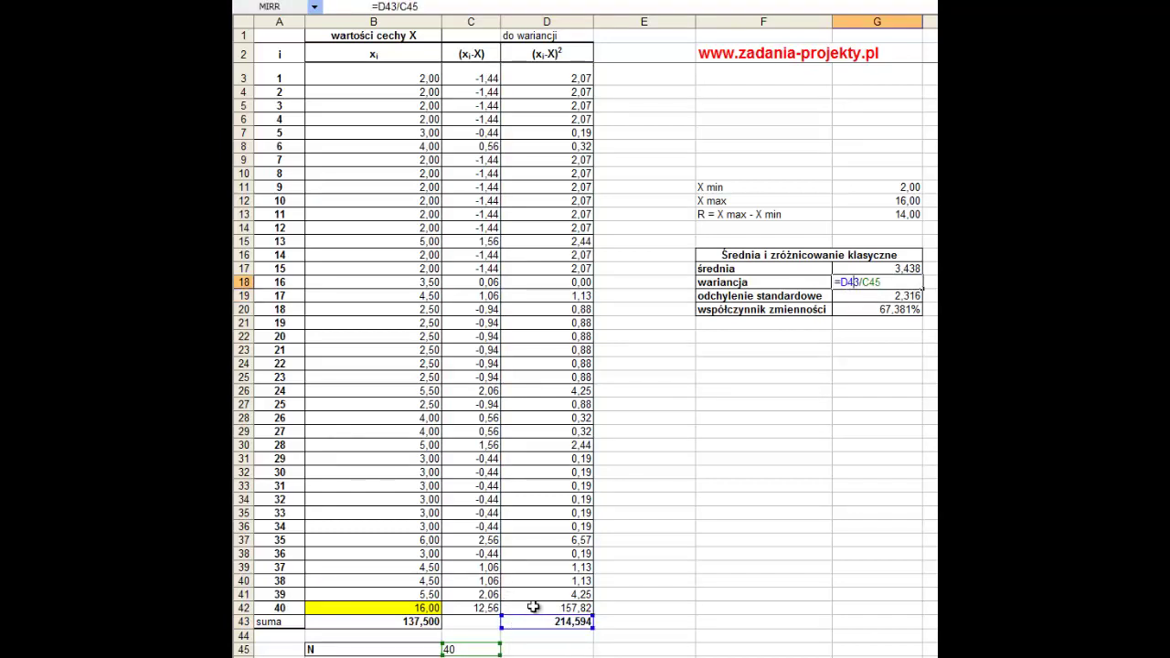
left_click_drag(533, 614, 489, 647)
key("Escape")
left_click(882, 295)
type("=G18^0,5")
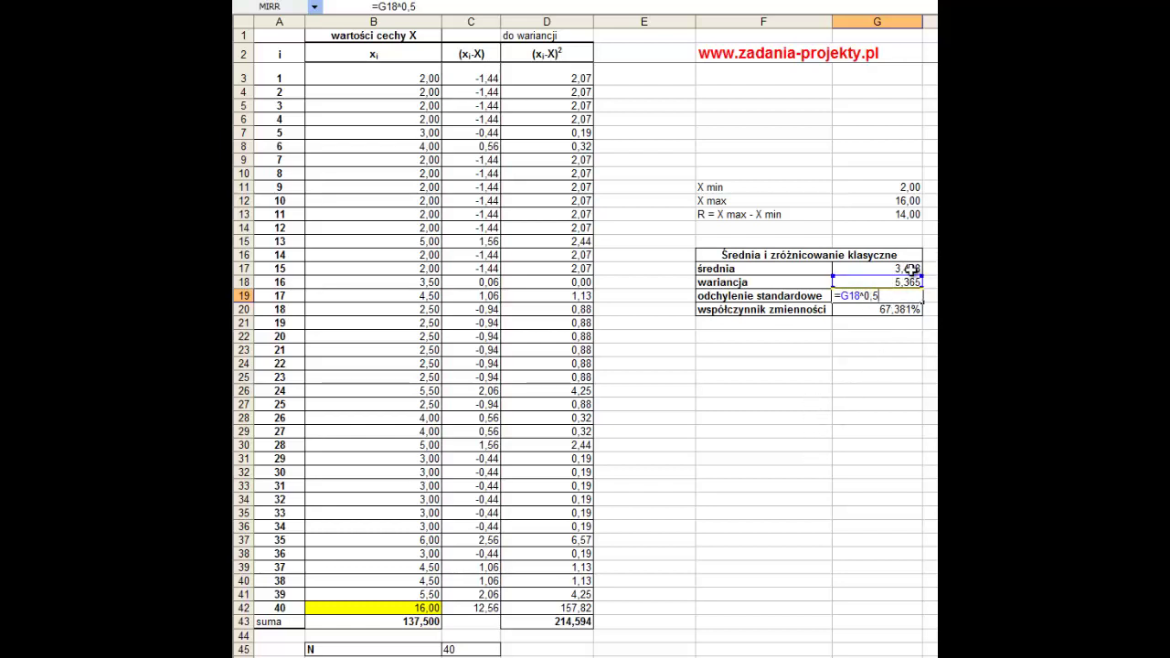
Step: Inspect the coefficient of variation formula in G20 together with the standard deviation in G19 and the mean in G17 it refers to
key("Return")
left_click(873, 309)
left_click(875, 295)
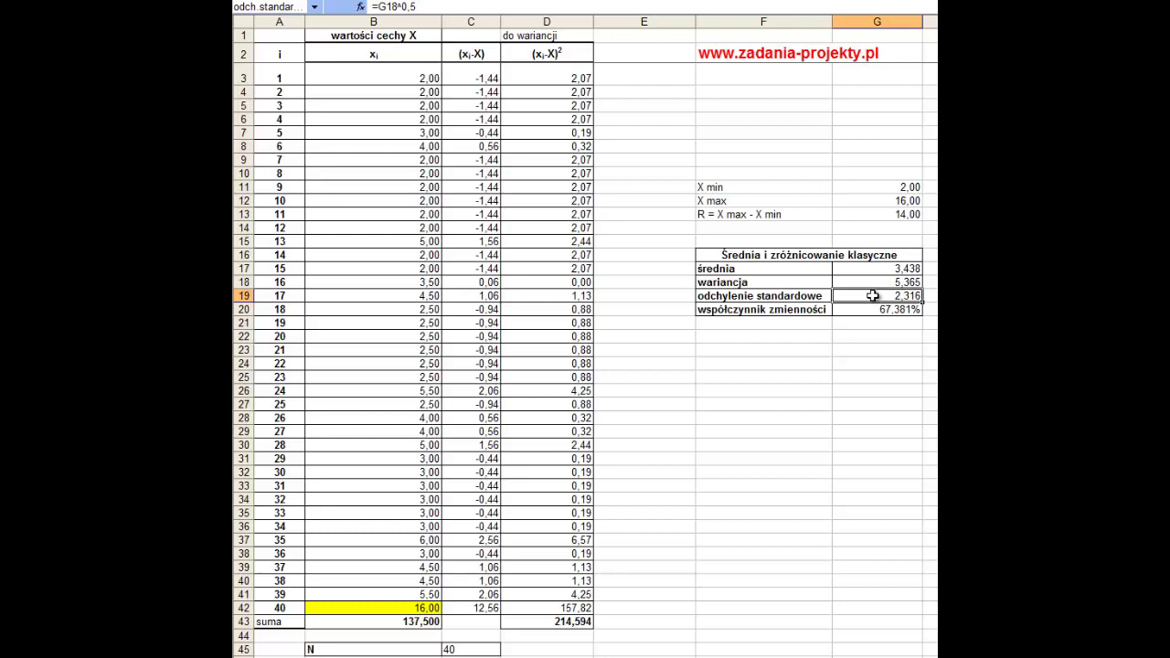
left_click(891, 268)
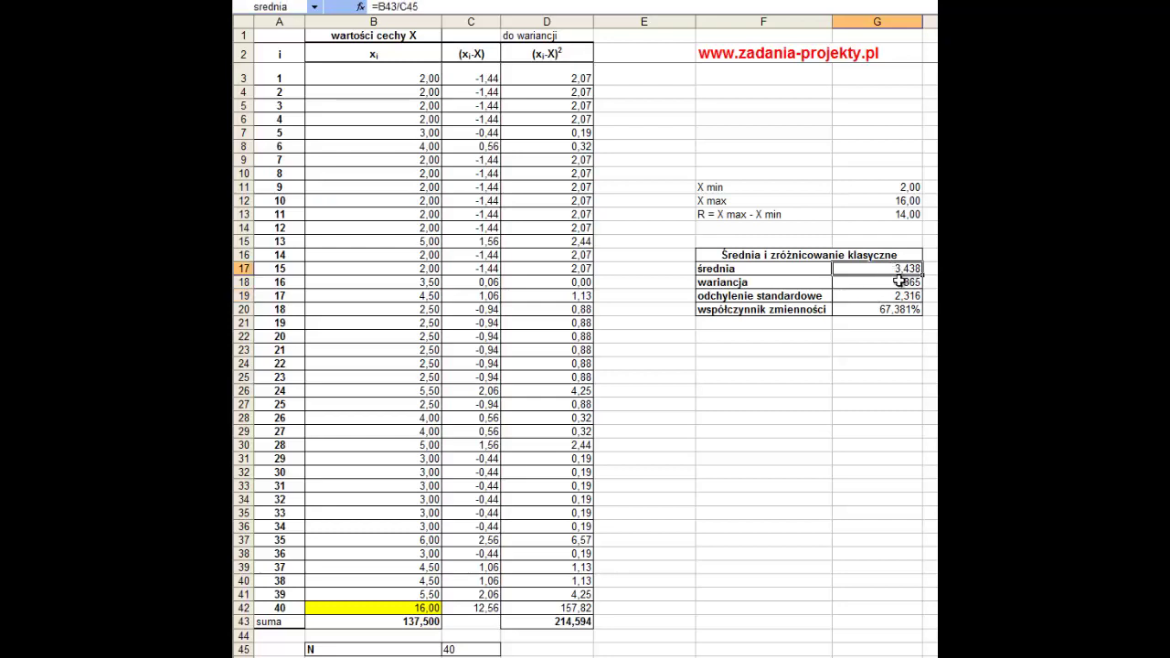
left_click(900, 295)
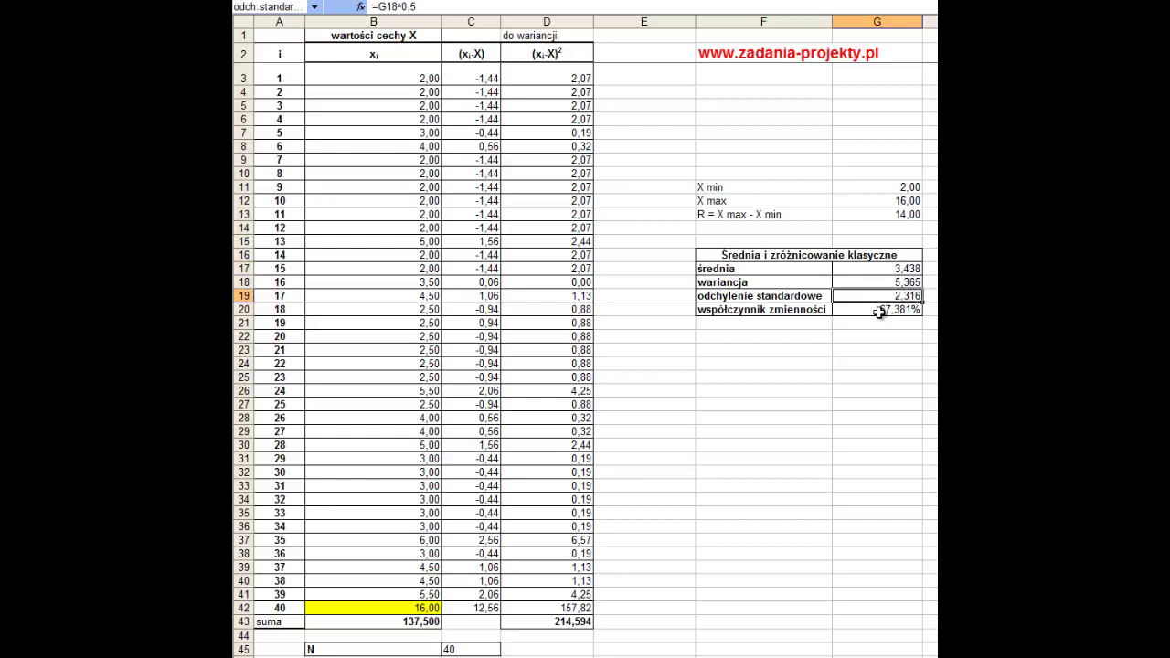
left_click(880, 309)
type("=G19/G17")
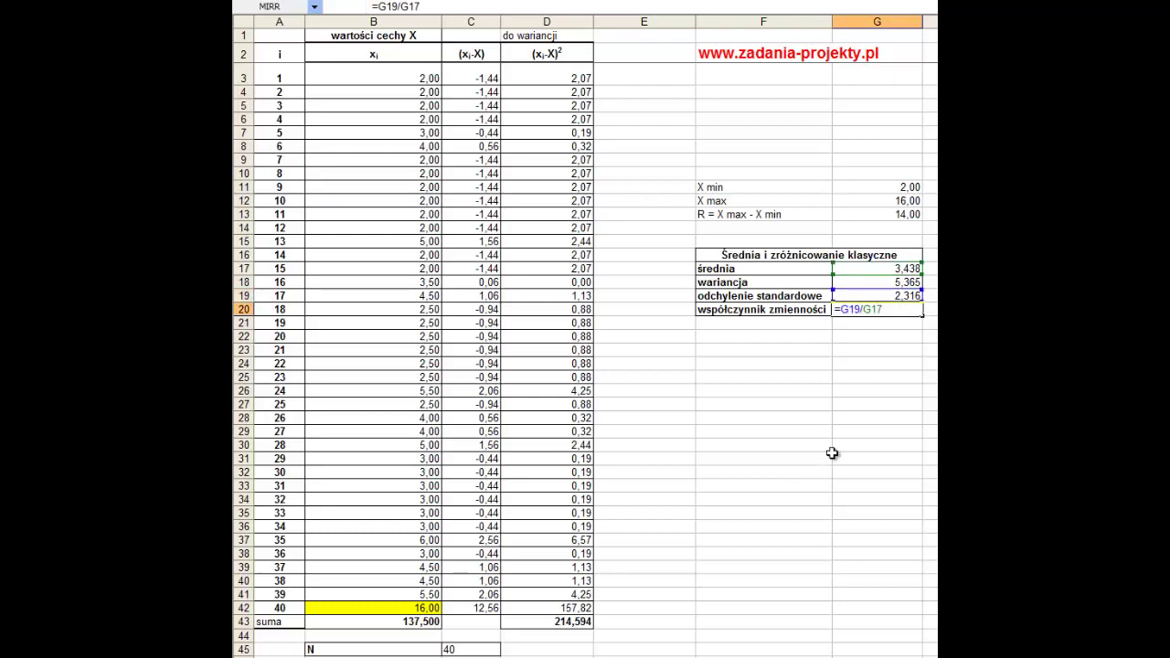
key("ctrl+Return")
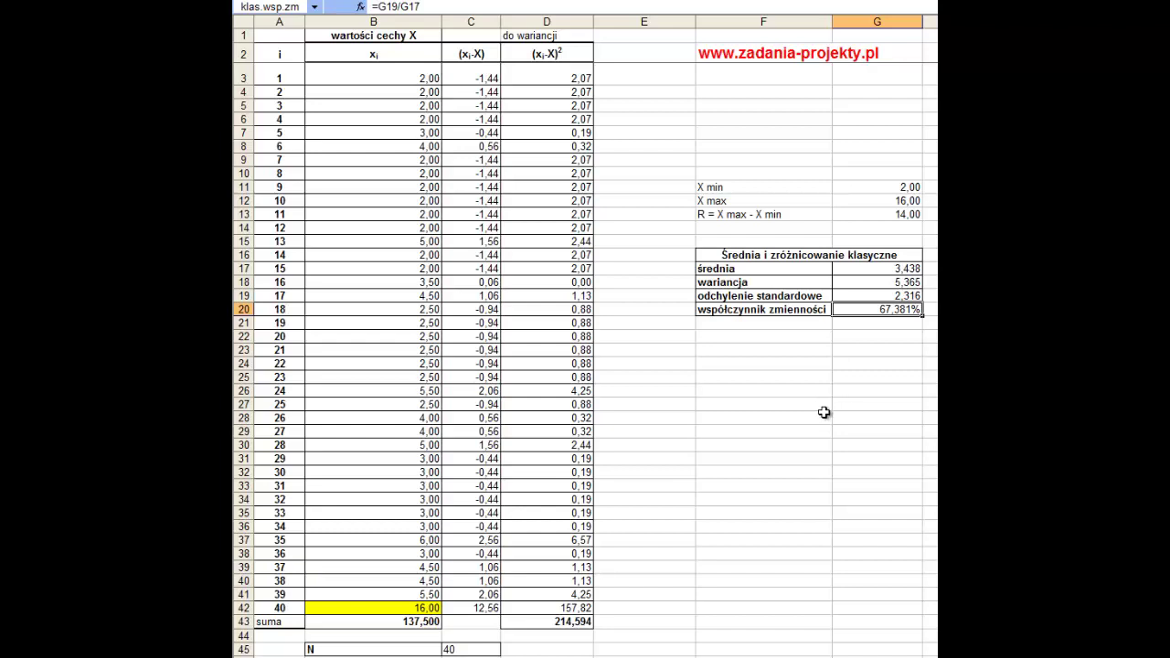
Step: Delete the entire row 42, which holds the yellow-highlighted outlier value 16,00 of observation 40
left_click(403, 611)
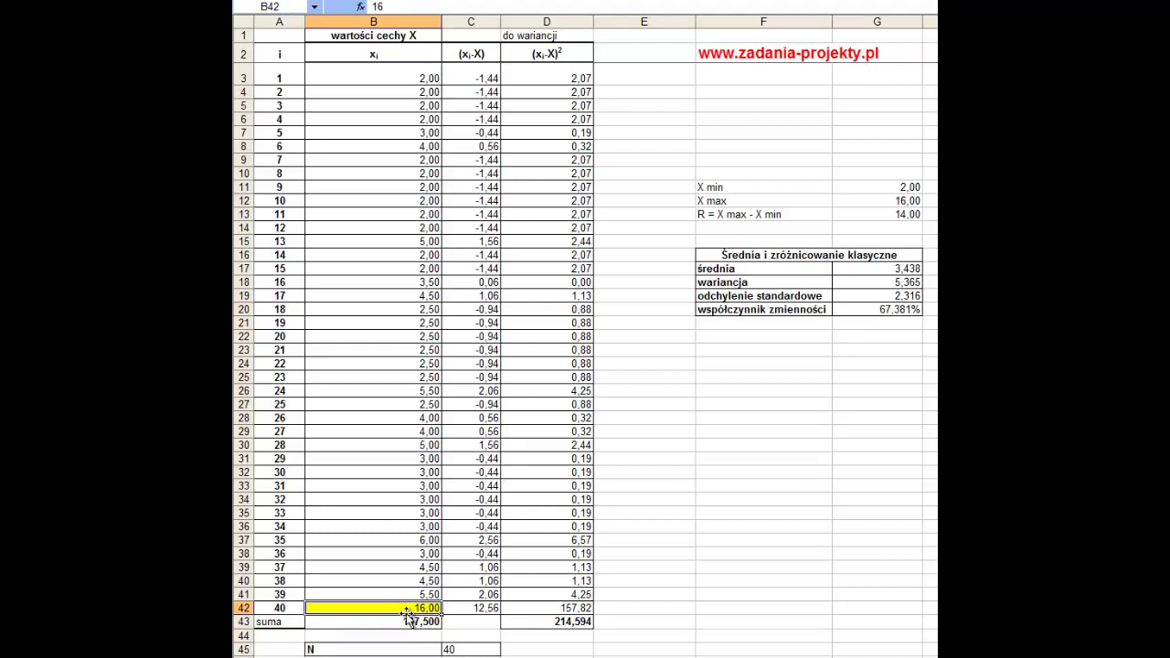
left_click(245, 607)
right_click(245, 606)
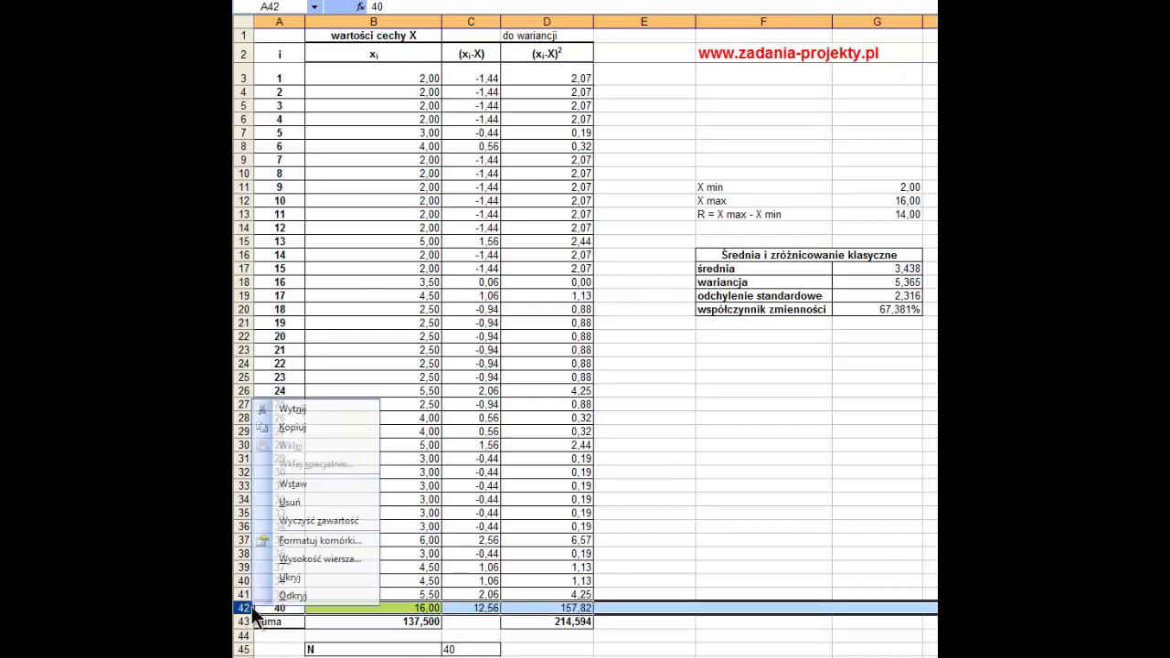
left_click(303, 503)
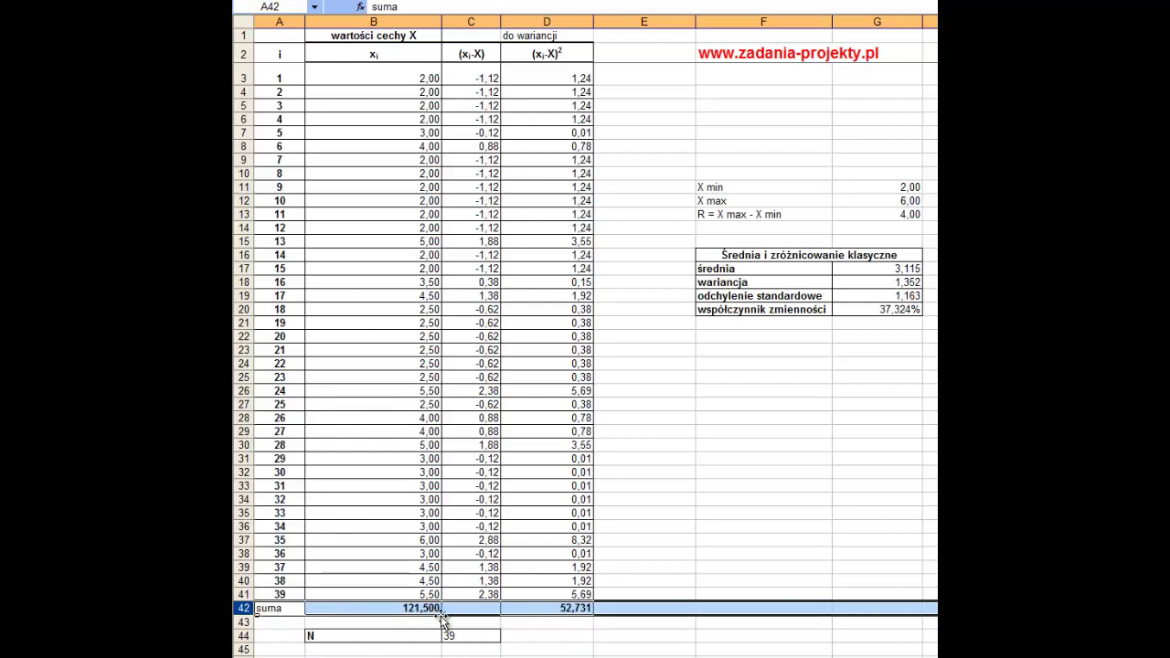
Step: Review the recalculated mean, variance, standard deviation and coefficient of variation with their formulas in G17:G20
double_click(903, 266)
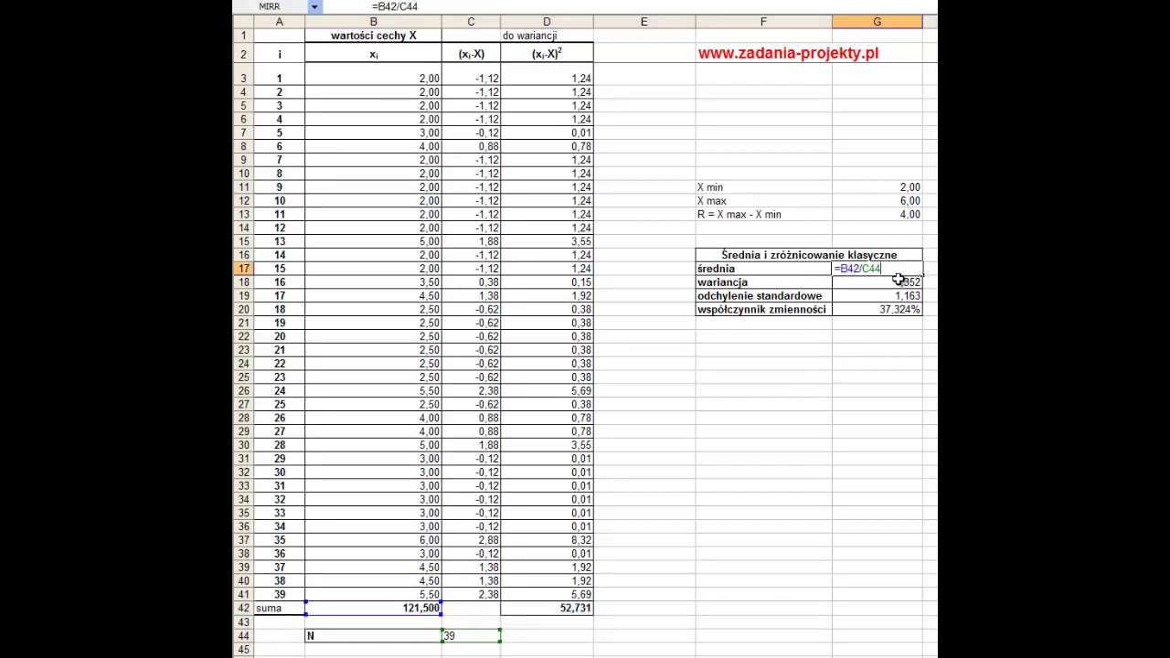
key("Escape")
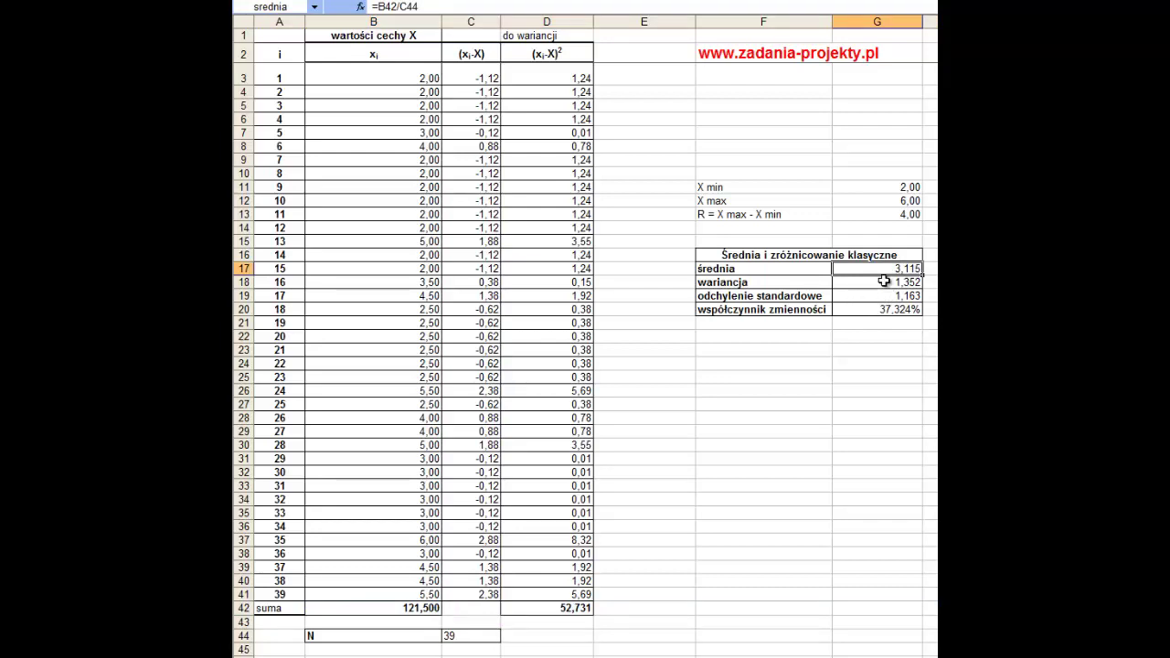
left_click(883, 283)
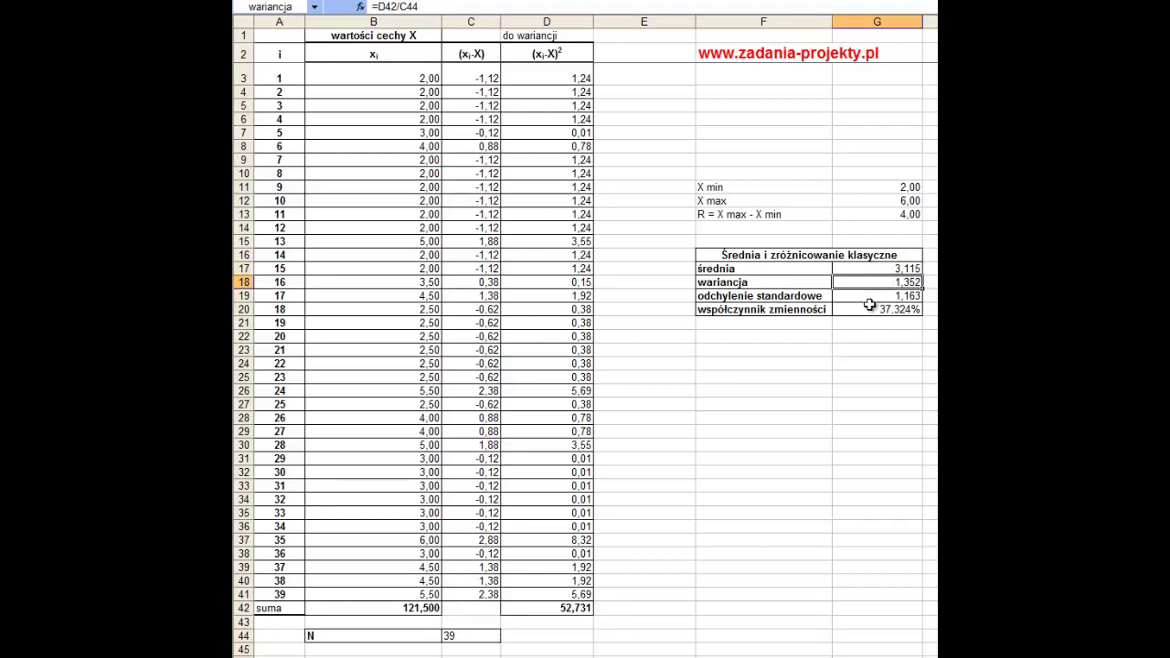
left_click(876, 300)
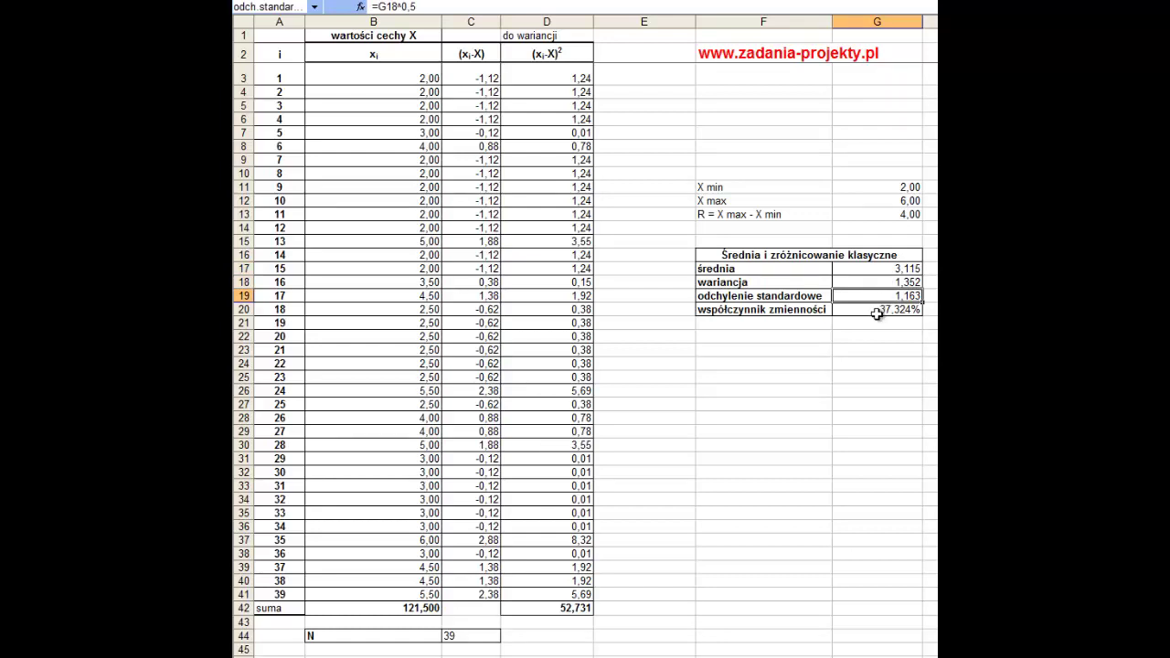
left_click(880, 310)
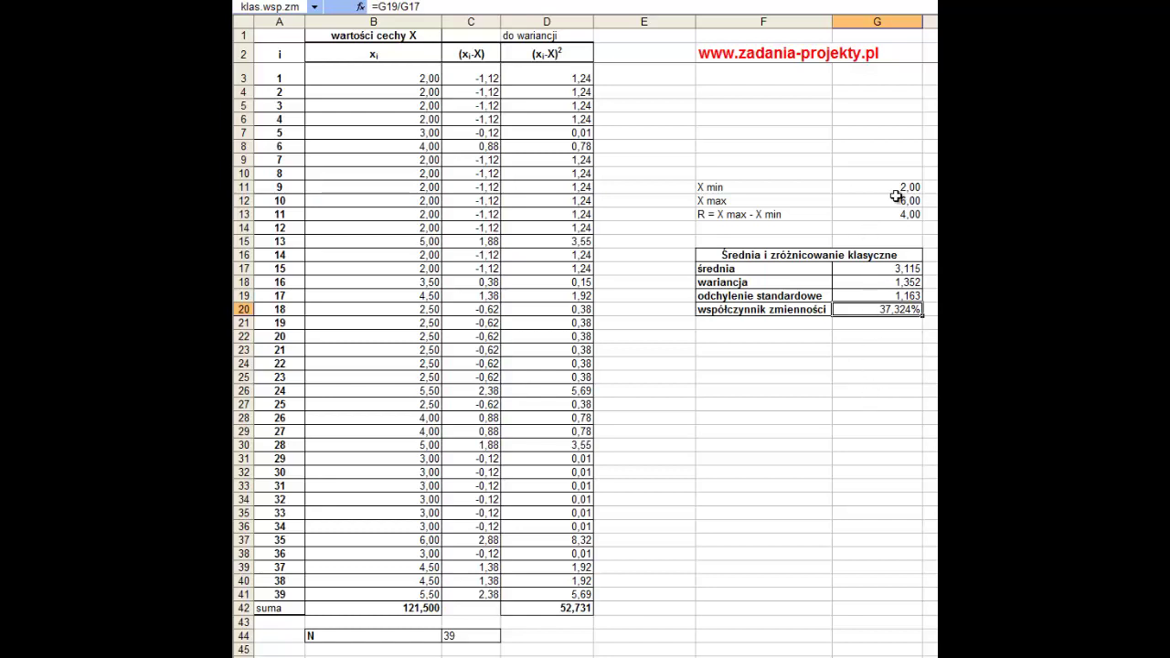
Step: Examine the X min and X max formulas in G11 and G12 and the range formula in G13
left_click_drag(903, 183, 891, 202)
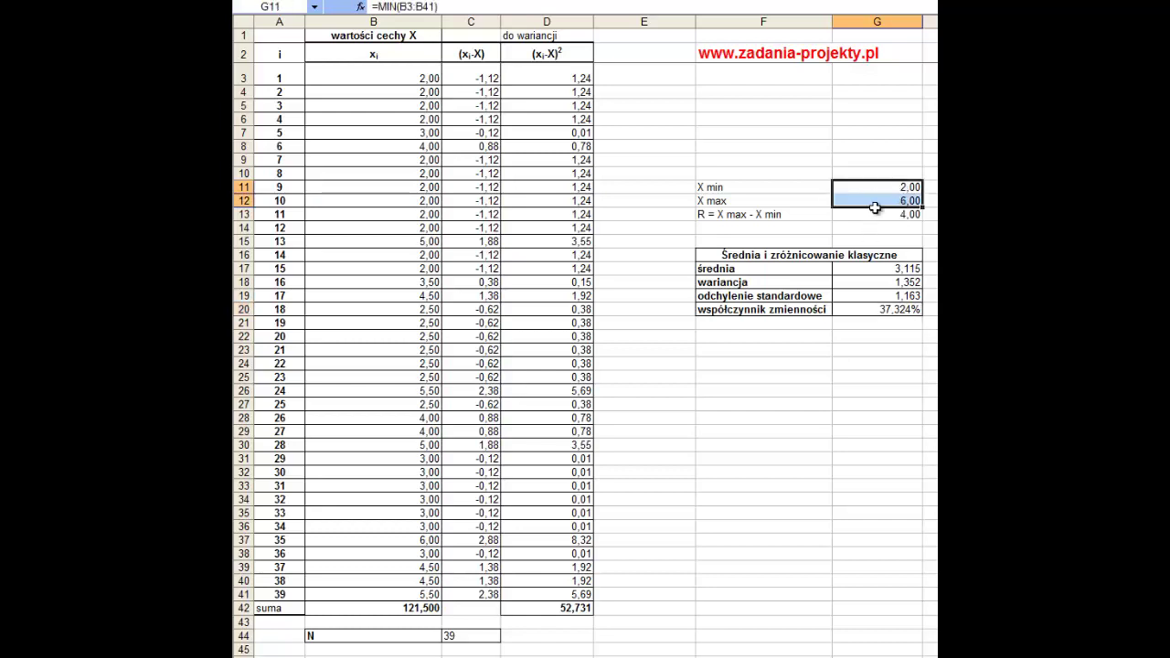
left_click(879, 185)
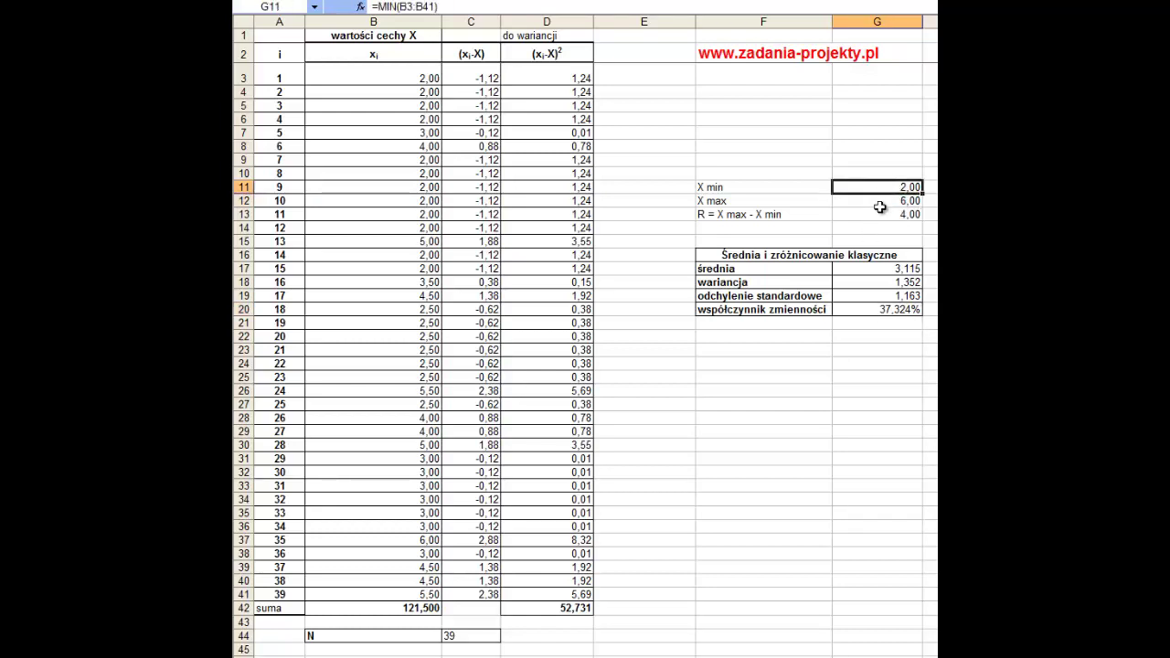
mouse_move(876, 202)
left_mouse_down()
mouse_move(880, 217)
mouse_move(891, 202)
left_mouse_up()
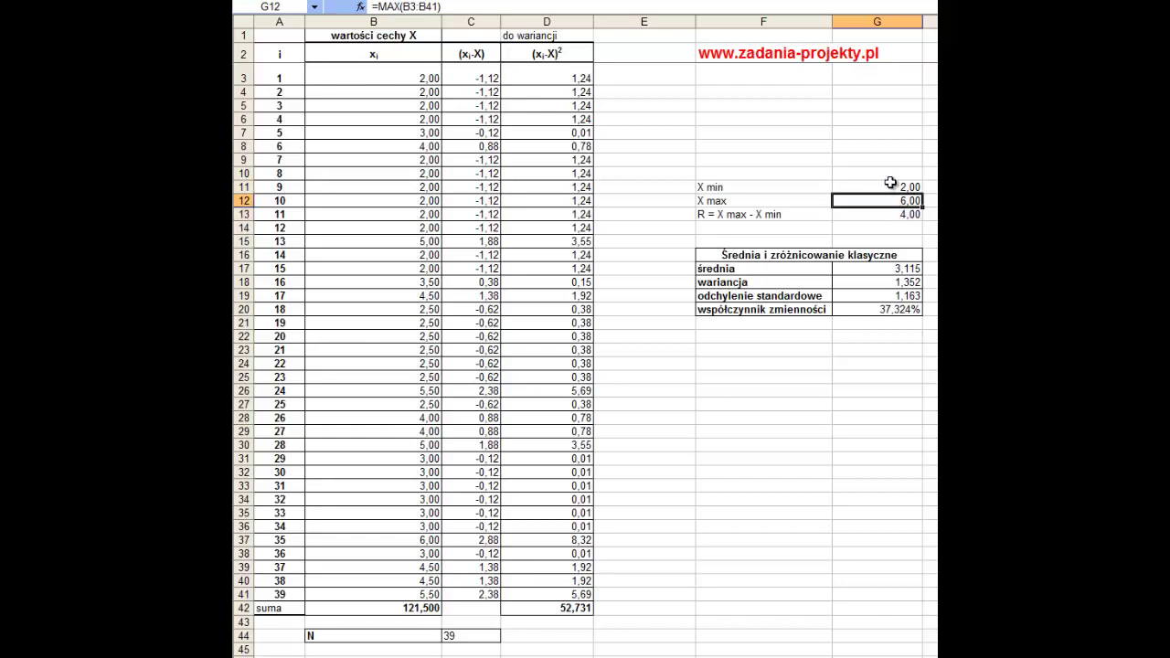
left_click(875, 186)
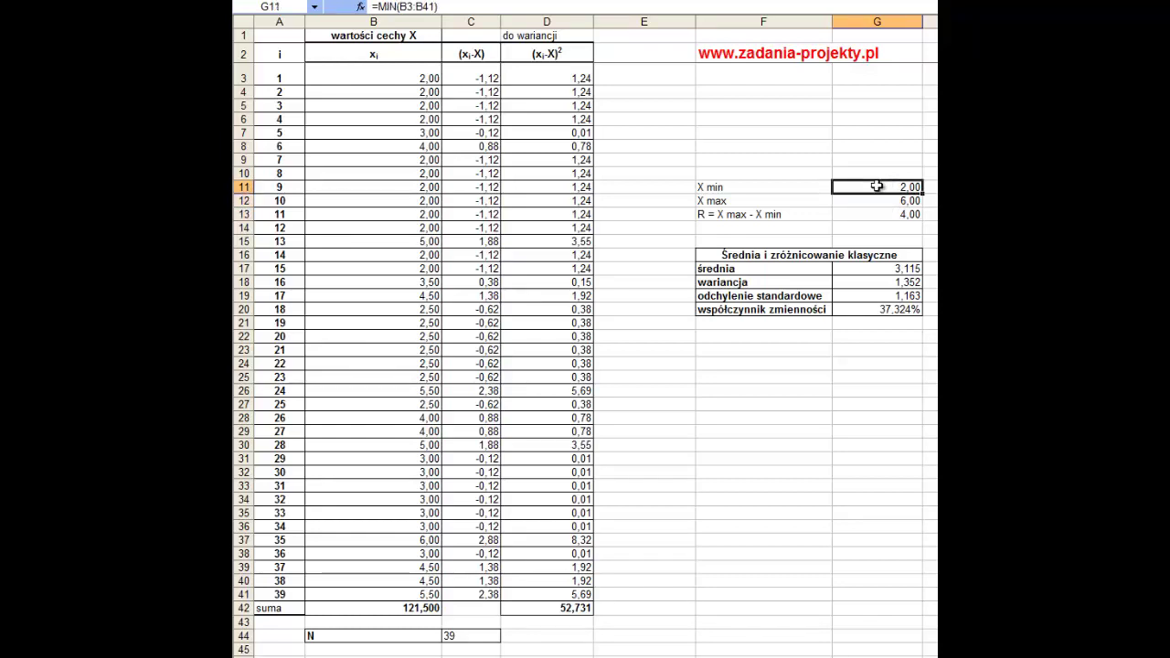
left_click(887, 202)
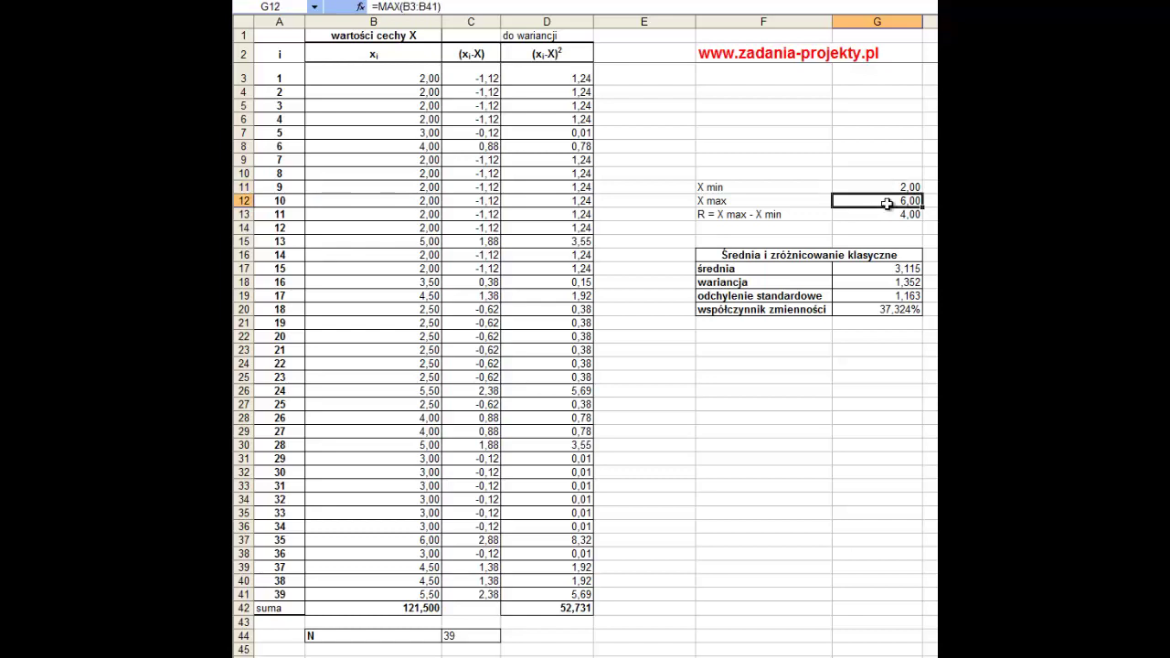
left_click(894, 214)
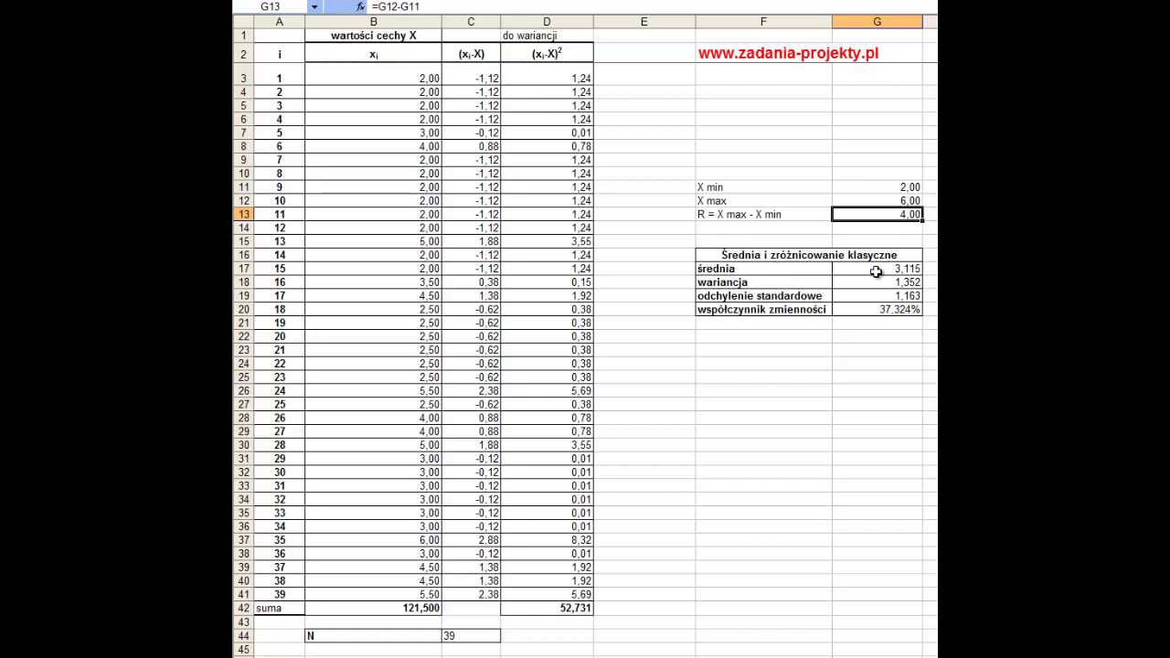
Step: Compare the X min and range cells G11 and G13 with the coefficient of variation in G20
left_click(868, 188)
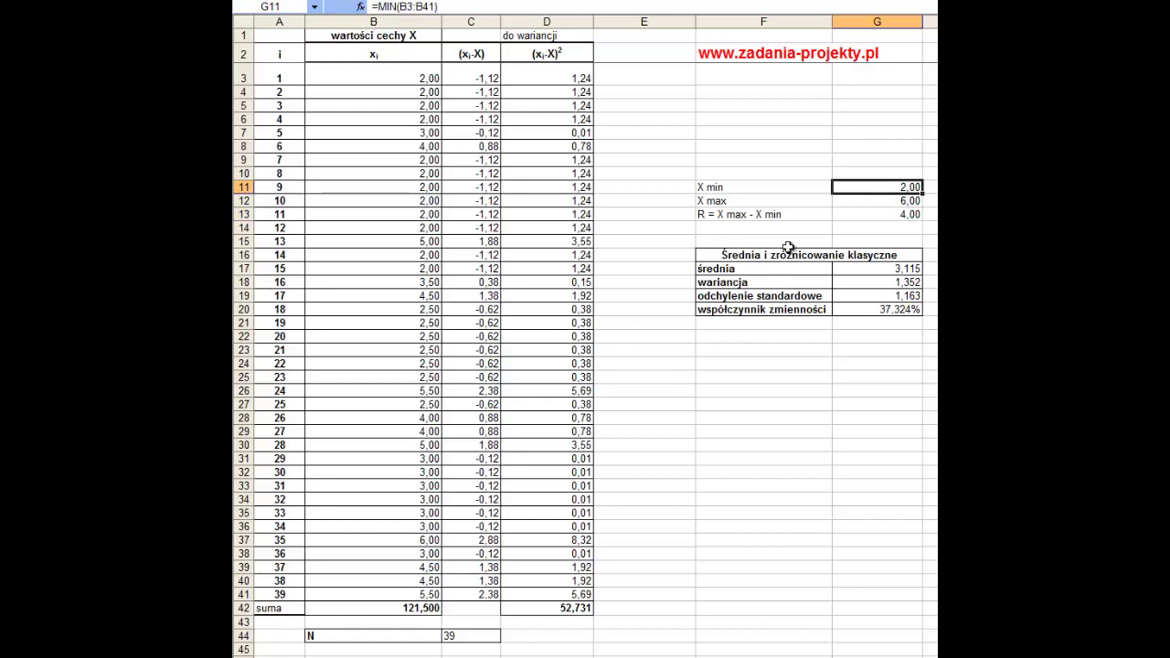
left_click(875, 214)
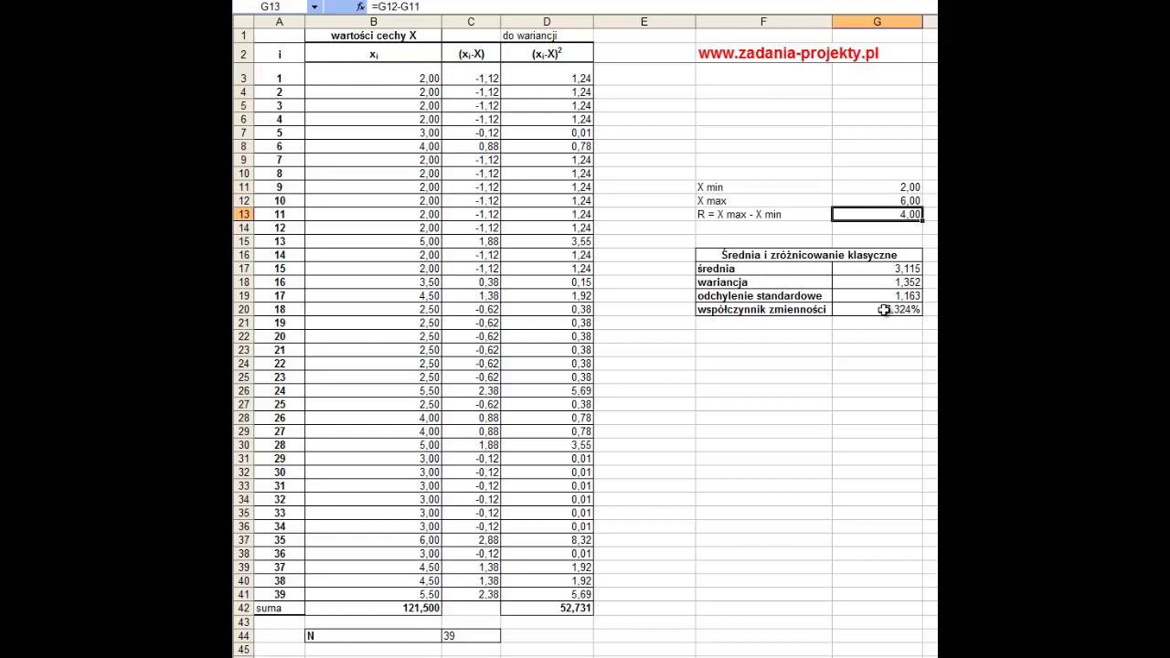
left_click(887, 311)
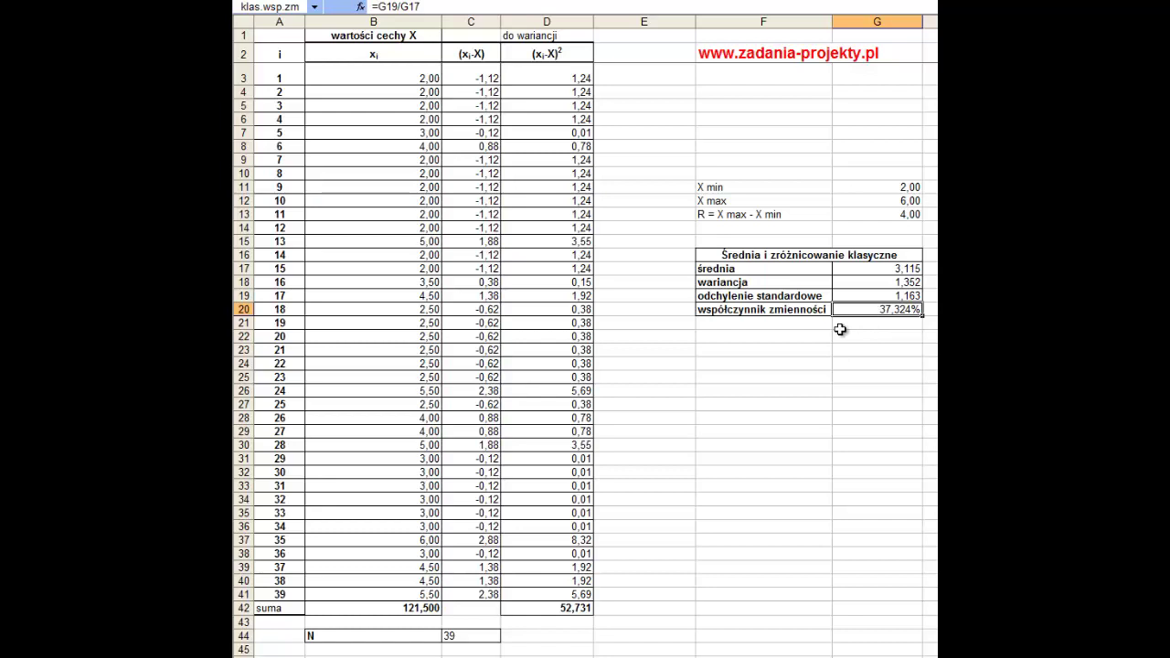
Step: Mark the large values in B41, B37, B30, B26 and B15 together, and compare them with the range in F13:G13
left_click(388, 596)
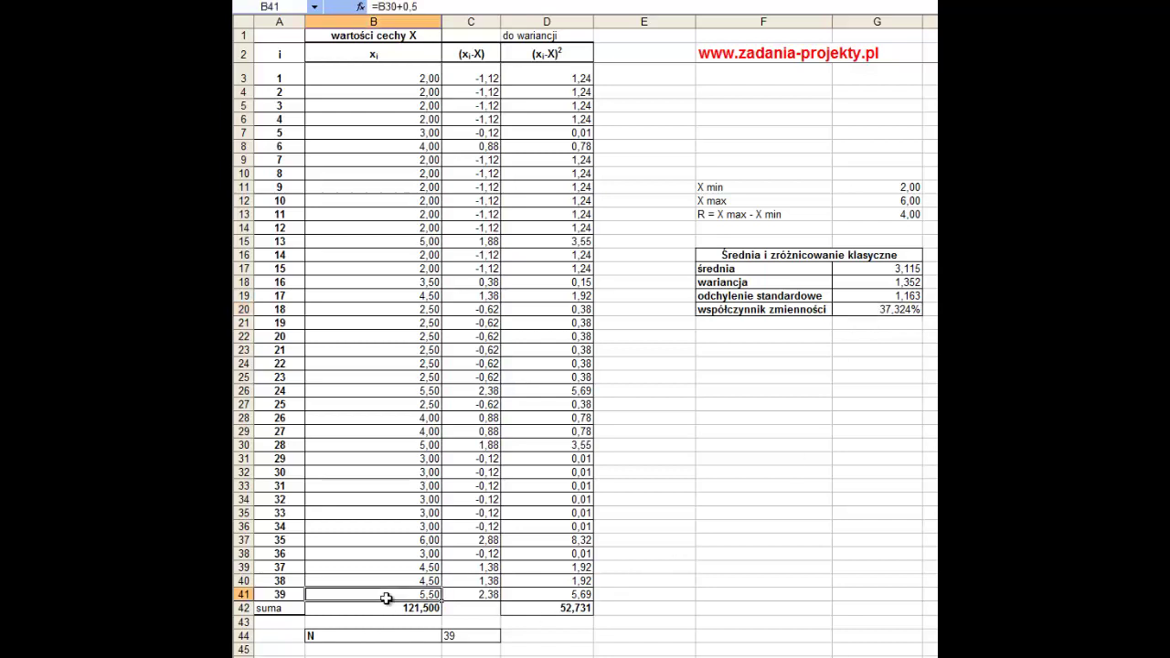
left_click(426, 540, "ctrl")
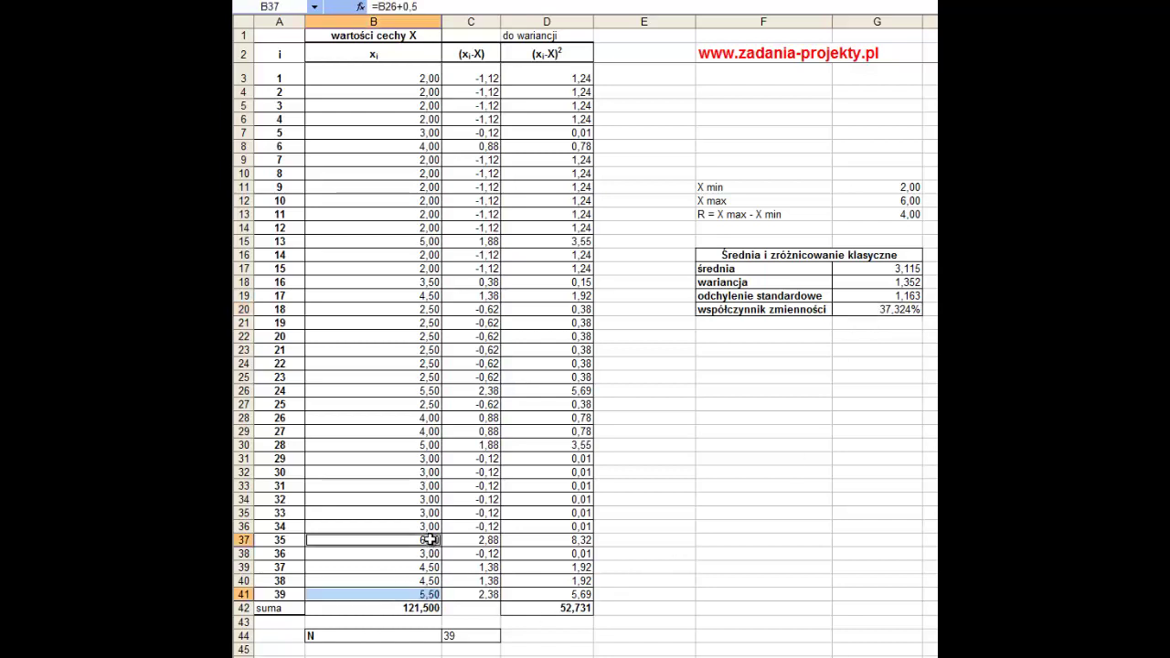
left_click(429, 445, "ctrl")
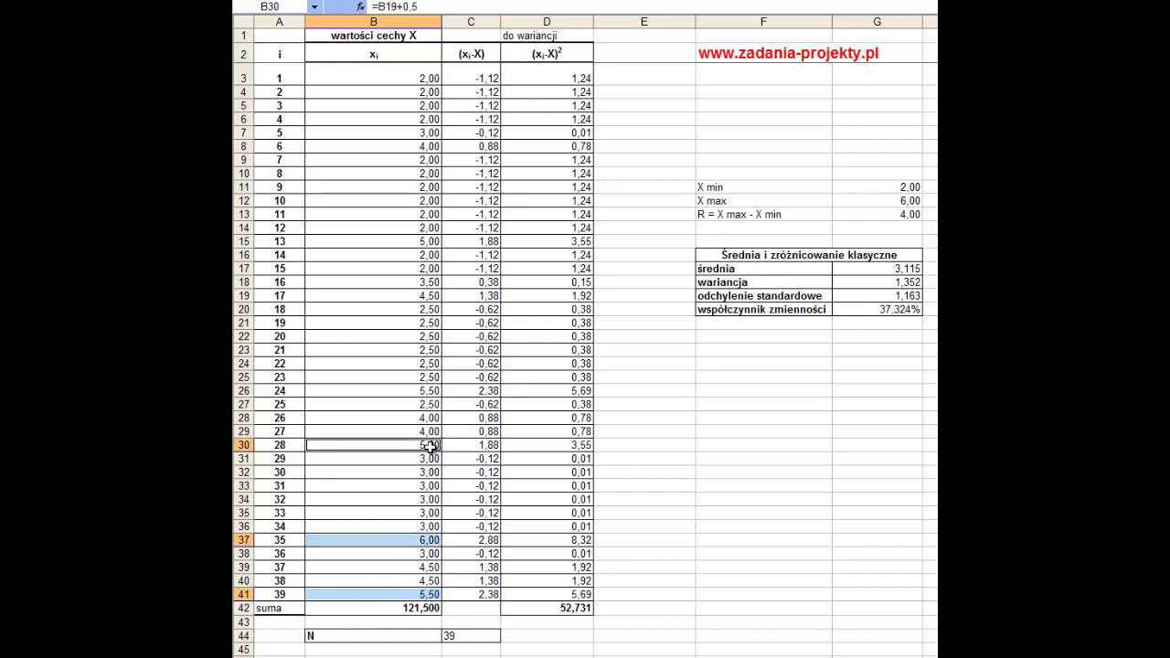
left_click(429, 392, "ctrl")
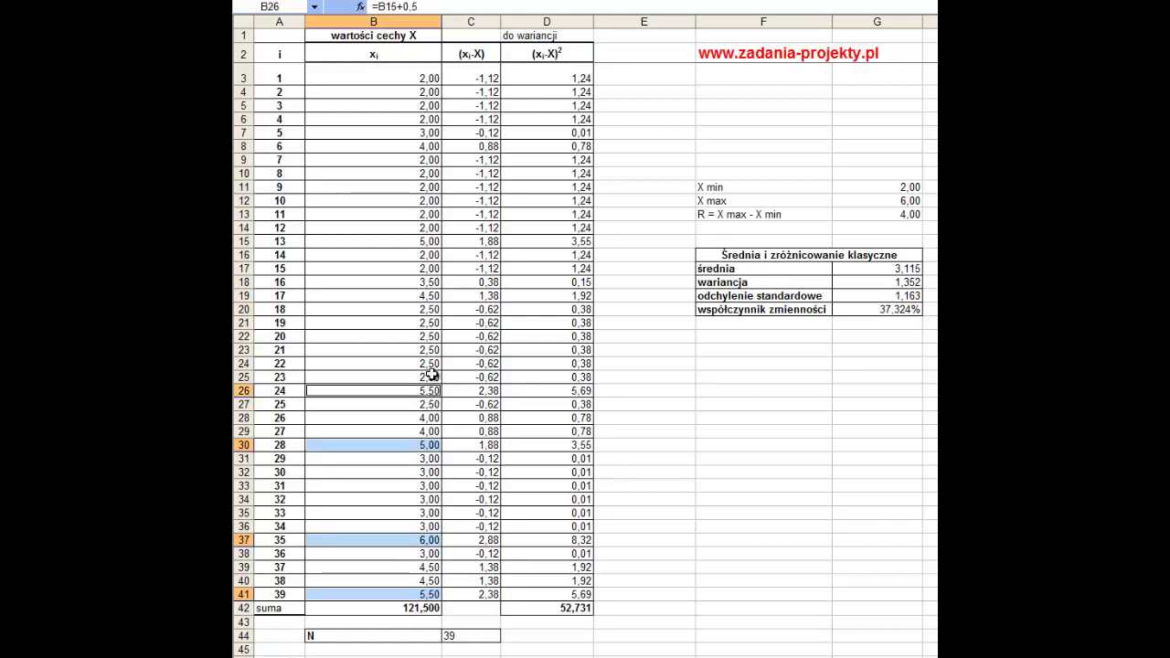
left_click(429, 240, "ctrl")
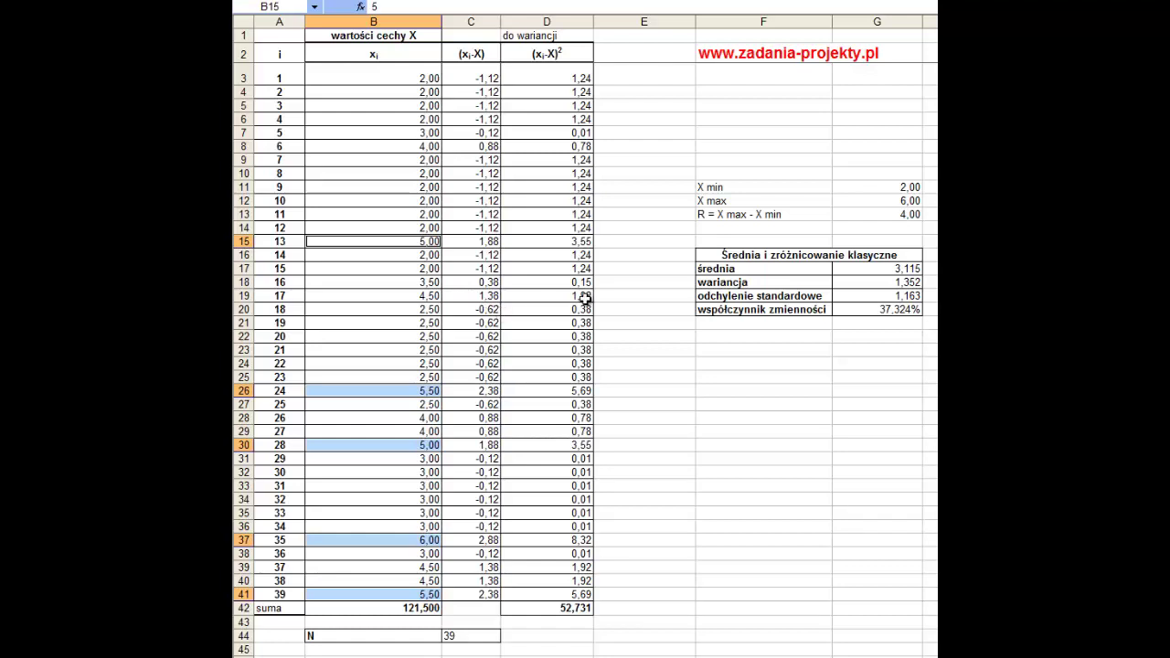
left_click(785, 216)
left_click_drag(785, 216, 861, 215)
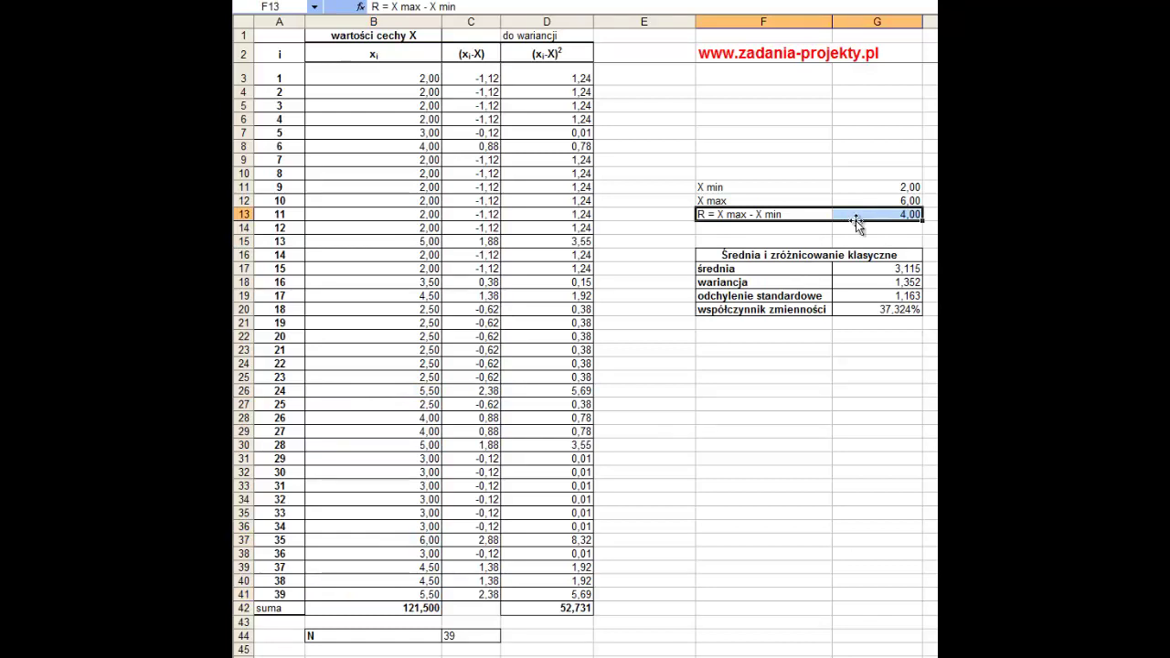